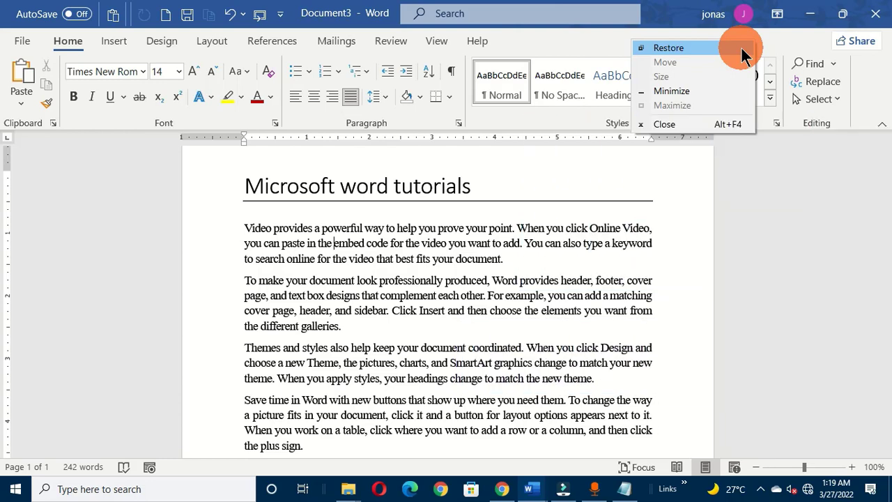
left_click(688, 189)
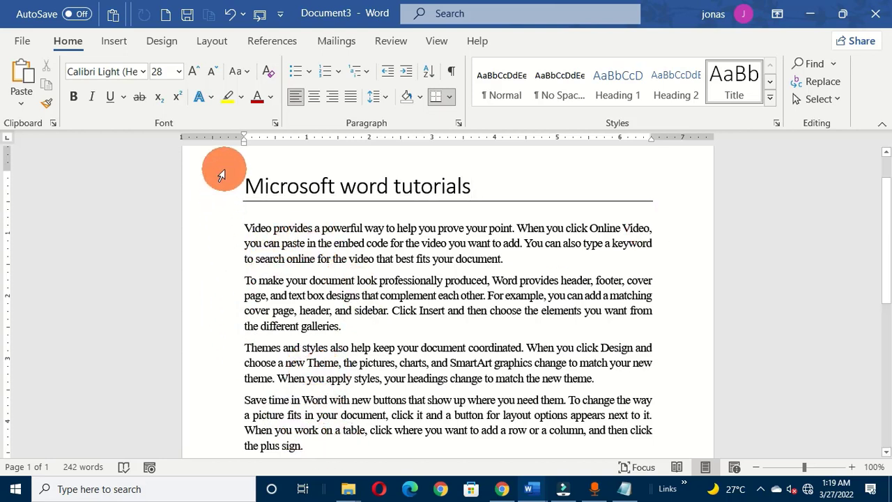
scroll(2, 209, "down", 3)
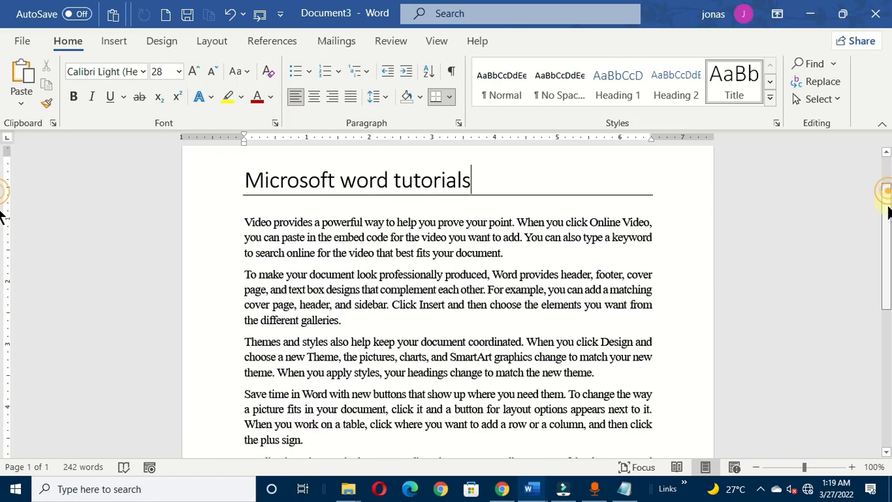
scroll(2, 278, "down", 6)
scroll(2, 209, "up", 10)
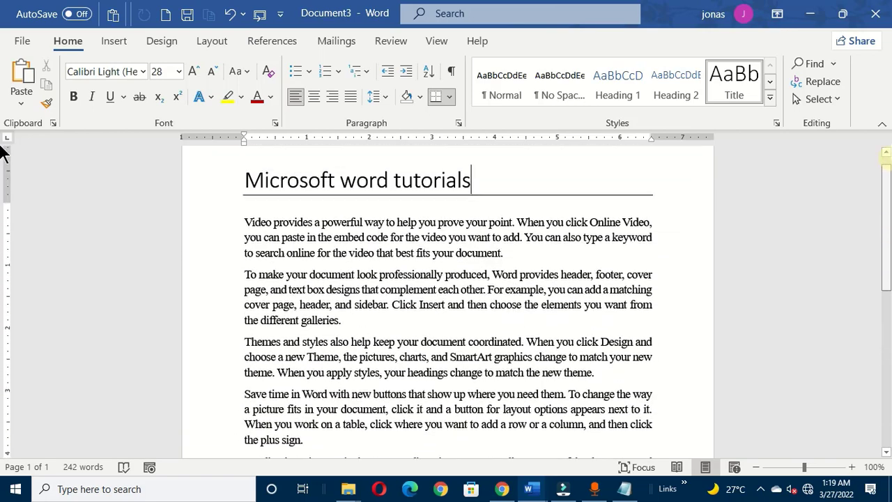
mouse_move(887, 179)
left_mouse_down()
mouse_move(887, 197)
mouse_move(886, 189)
left_mouse_up()
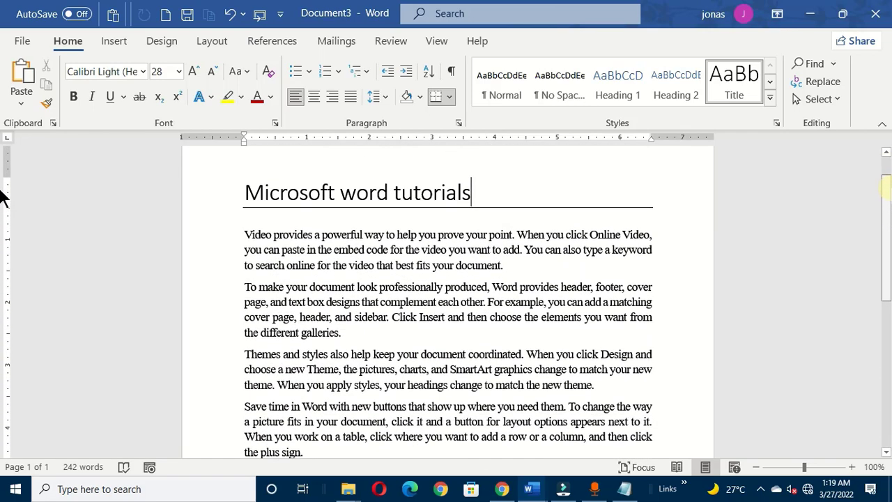
left_click(354, 369)
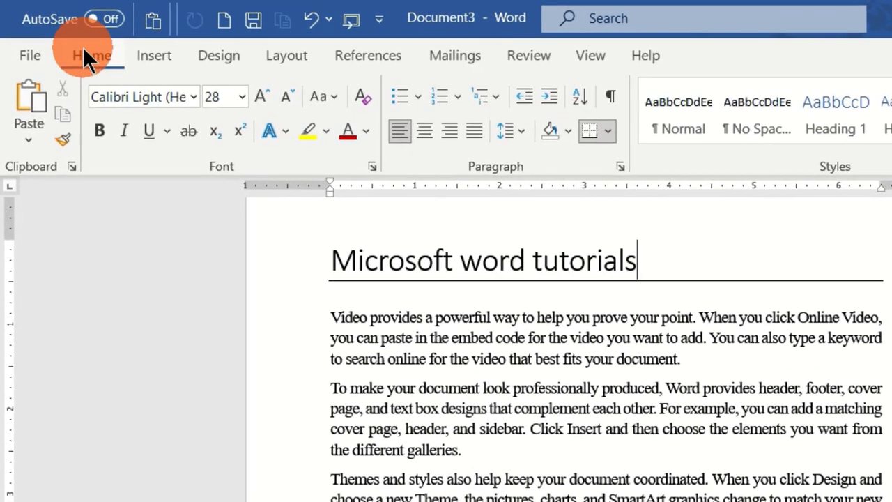
Step: Select all text in the document with Select All, then clear the selection by placing the cursor in the first paragraph
left_click(84, 53)
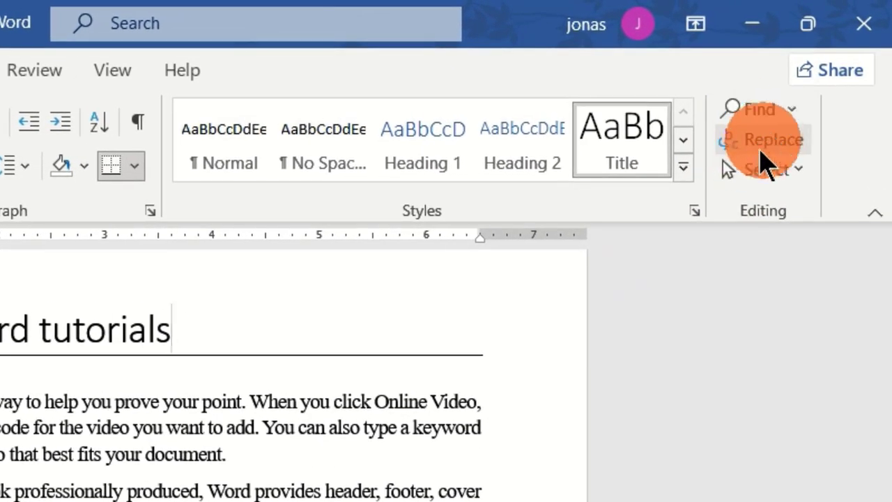
left_click(808, 184)
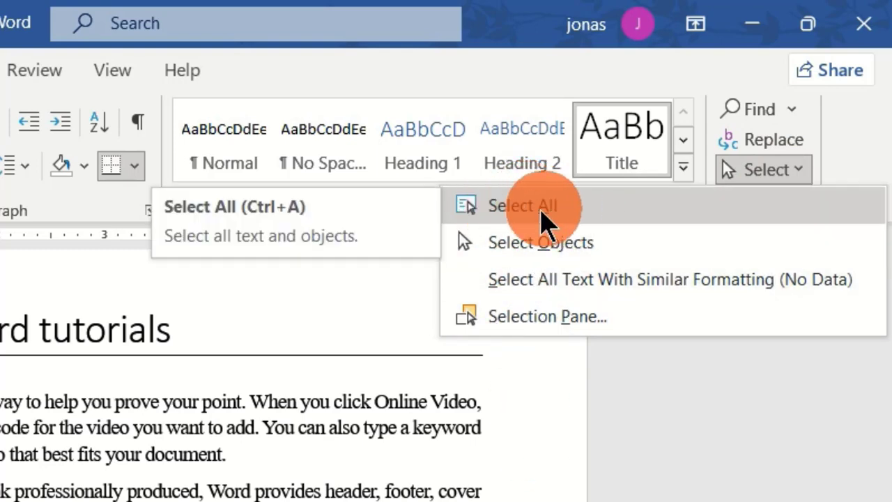
left_click(545, 208)
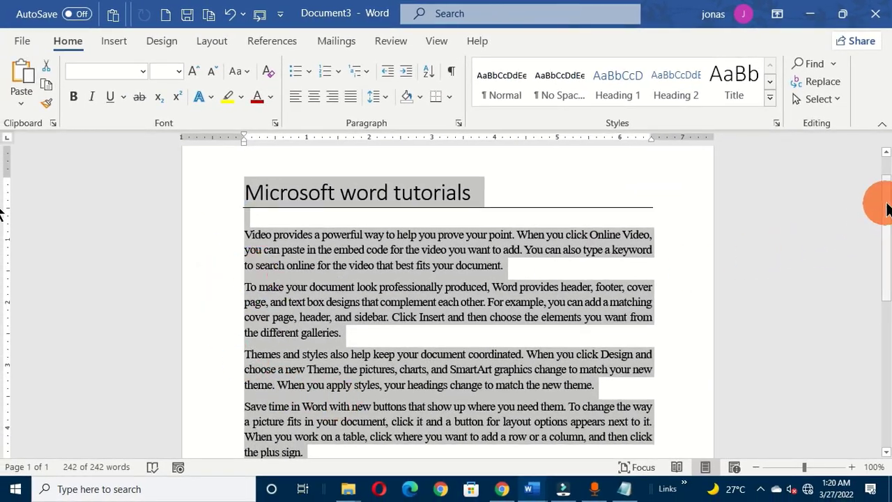
left_click_drag(887, 187, 884, 155)
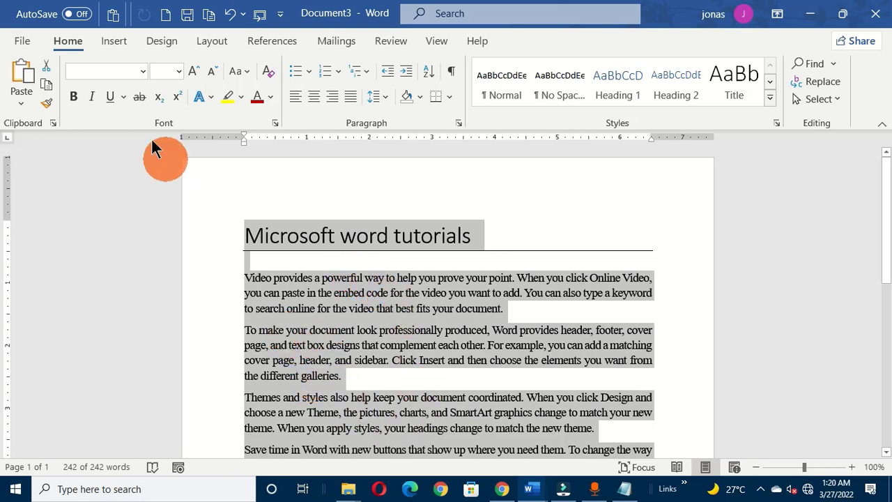
left_click(820, 99)
left_click(680, 120)
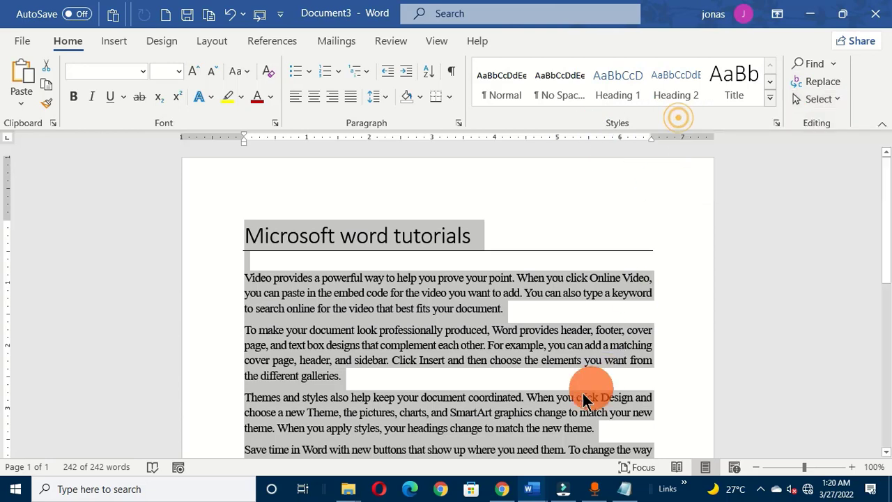
left_click(359, 299)
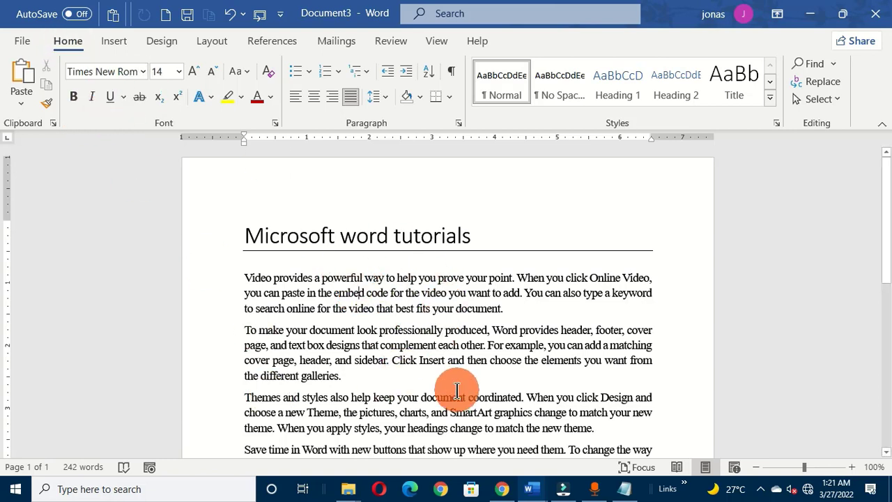
Step: Select the entire document's contents once more, then deselect them by placing the cursor in the title
key("alt")
key("h")
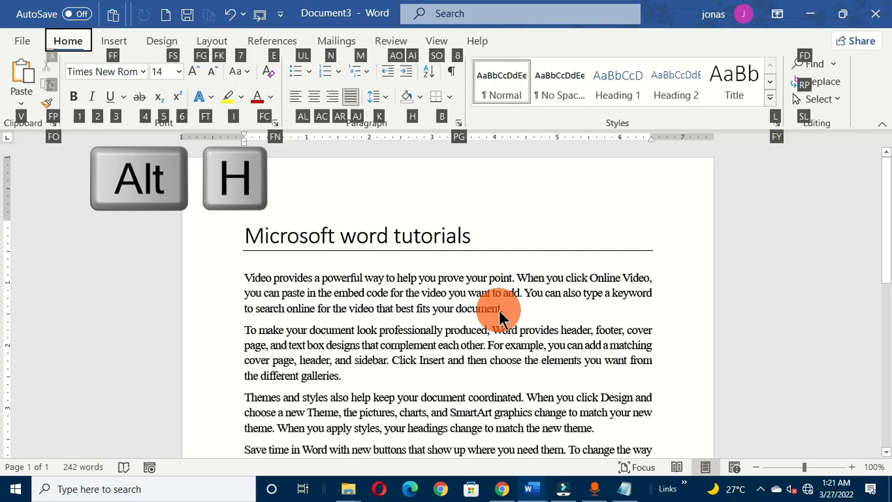
key("s")
key("l")
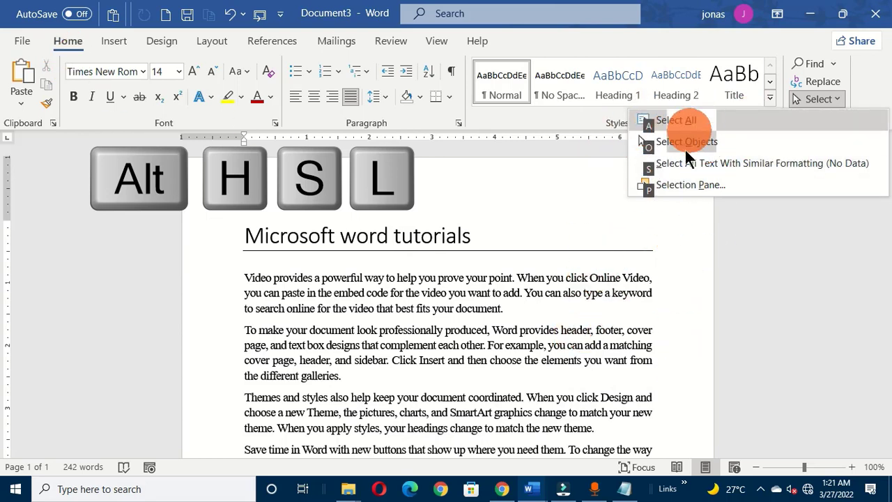
key("a")
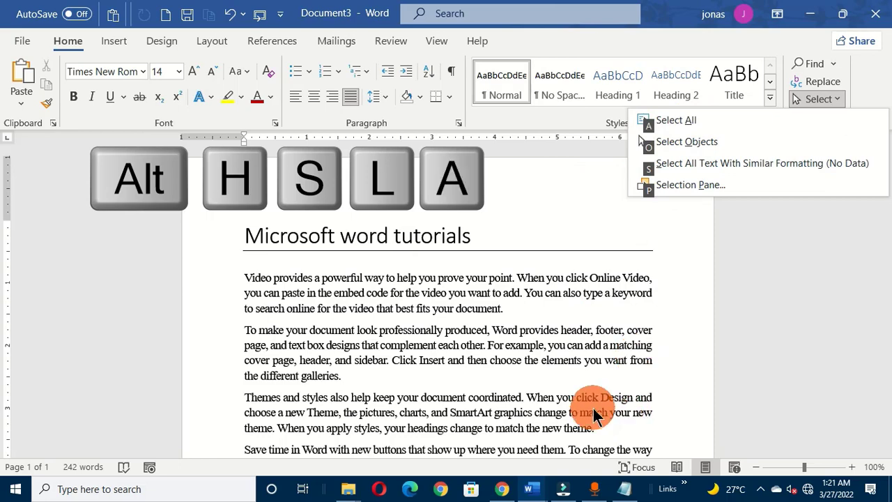
key("a")
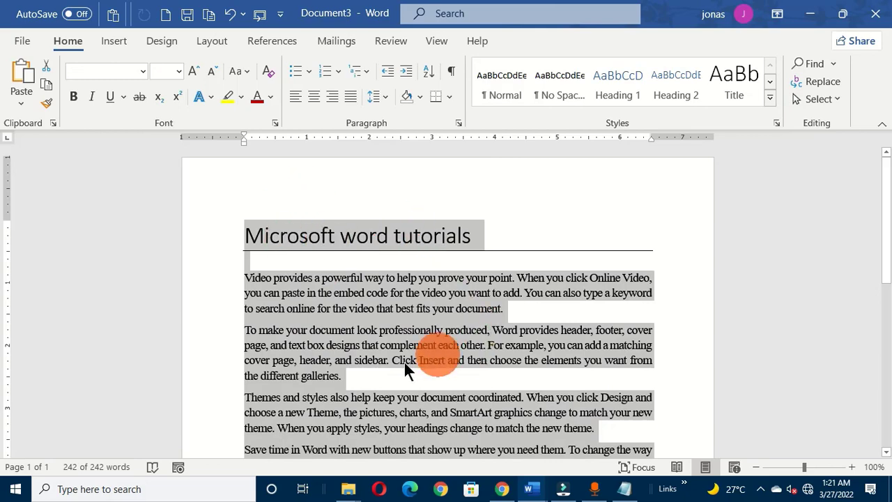
left_click_drag(888, 195, 884, 160)
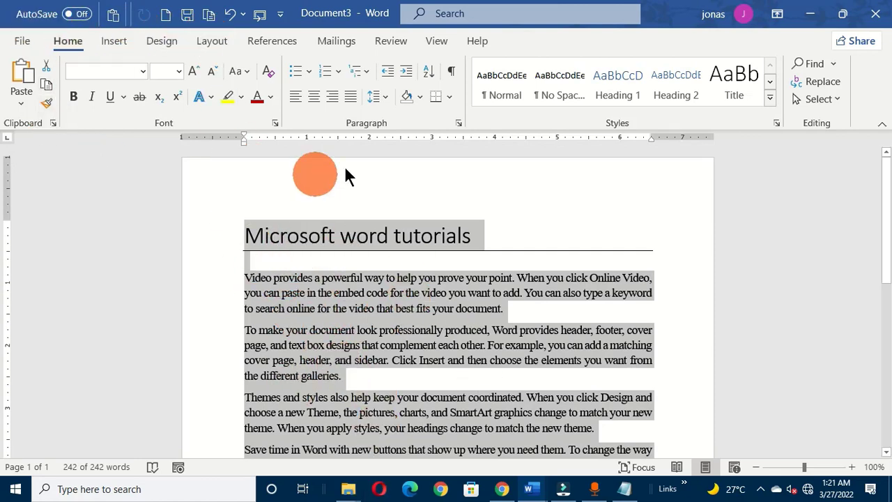
left_click(287, 202)
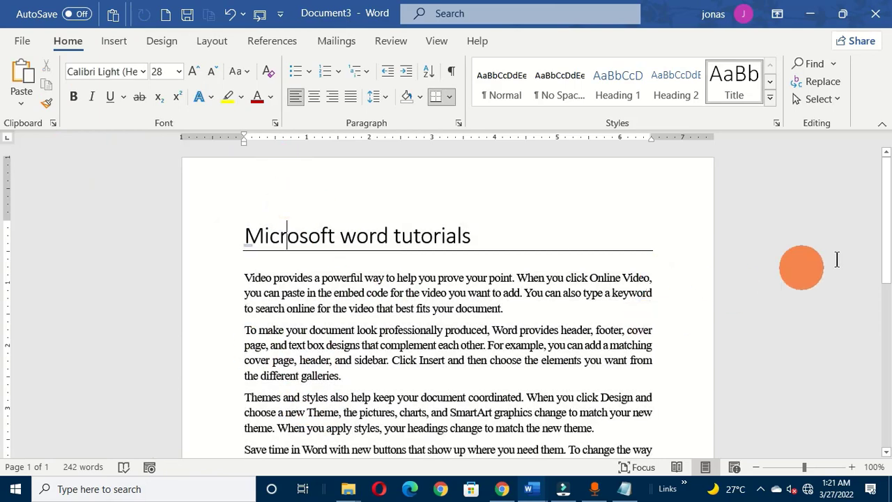
Step: Select the title "Microsoft word tutorials" and change its font color to dark red
left_click_drag(887, 175, 884, 209)
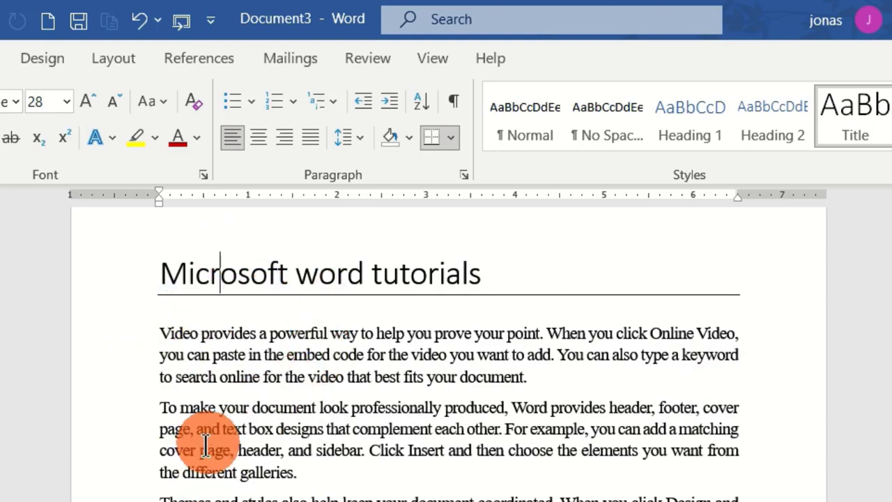
left_click(161, 275)
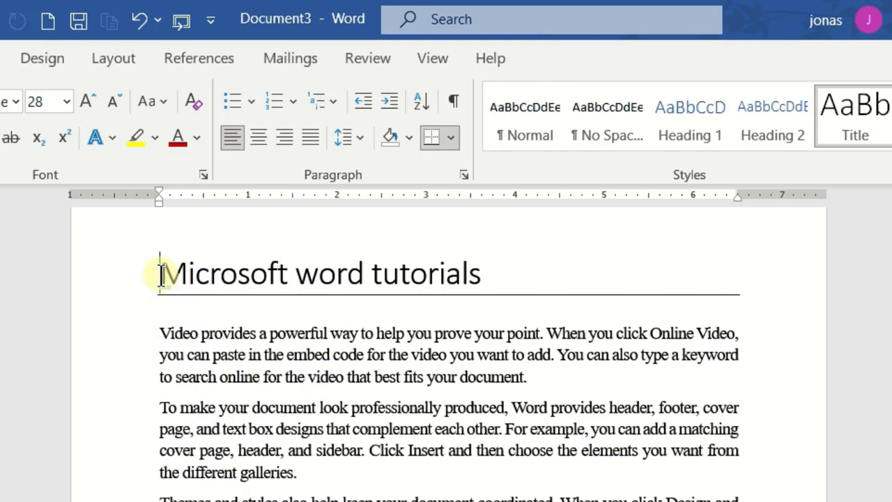
left_click_drag(164, 275, 491, 275)
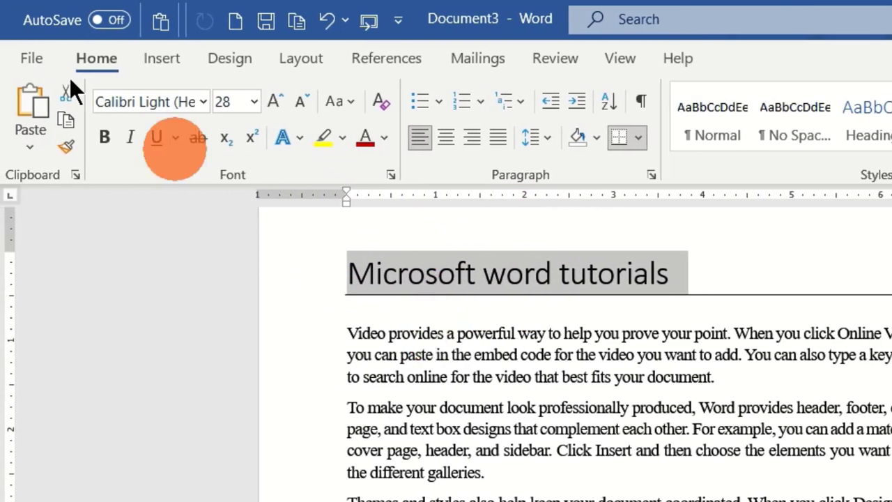
left_click(368, 137)
left_click(427, 377)
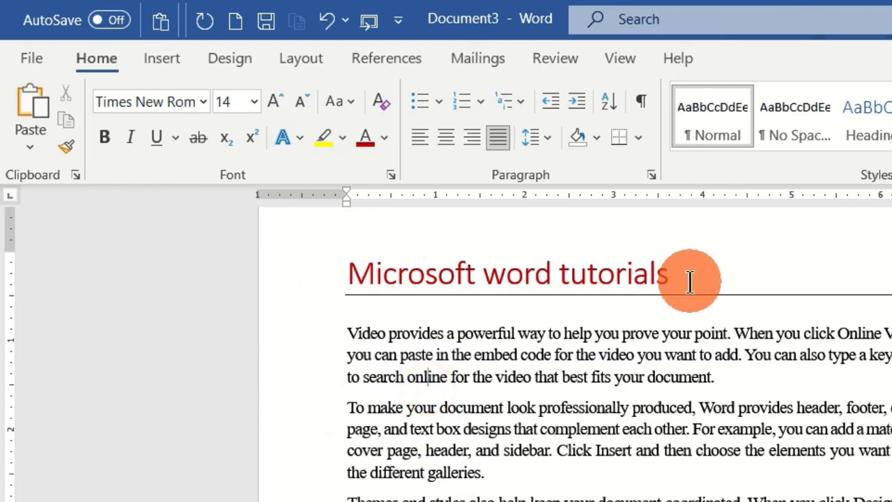
Step: Select the title line again, set its font color to the standard dark red, make it bold, and deselect it
left_click(365, 375)
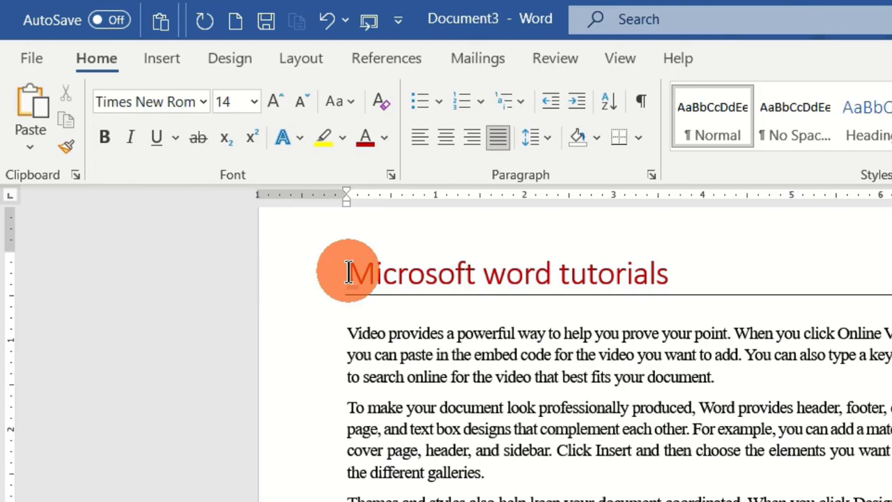
left_click(286, 279)
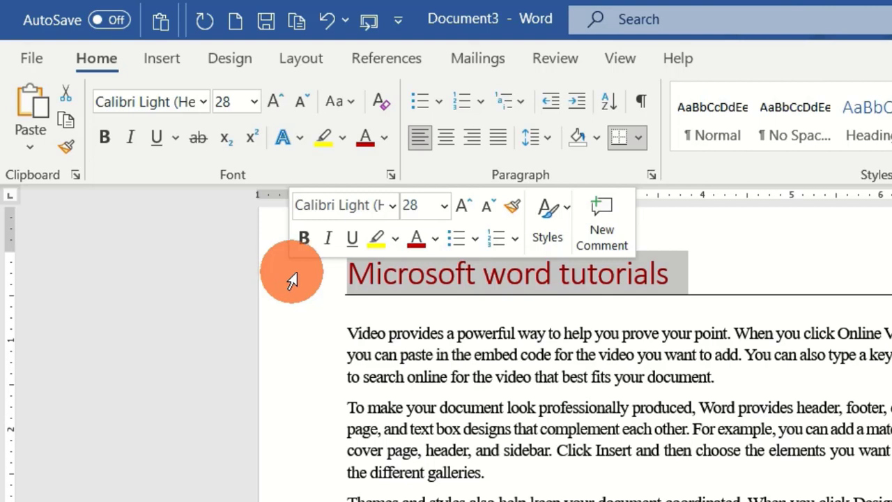
left_click(435, 239)
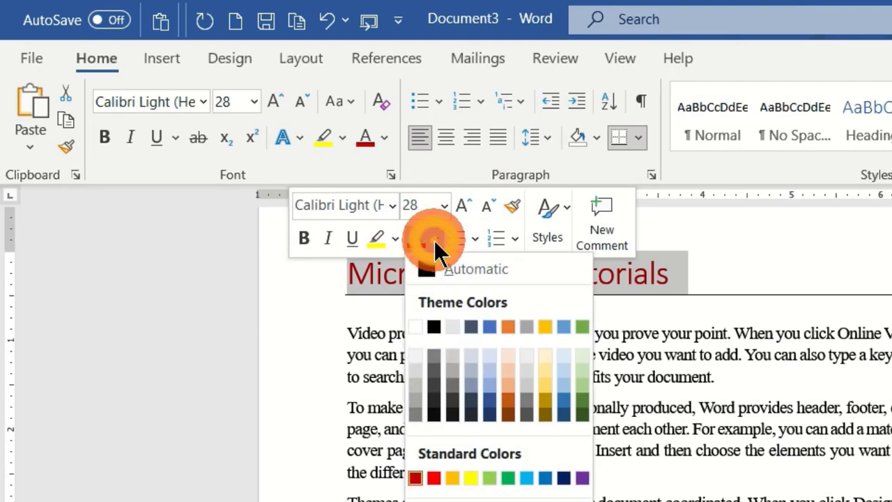
left_click(416, 479)
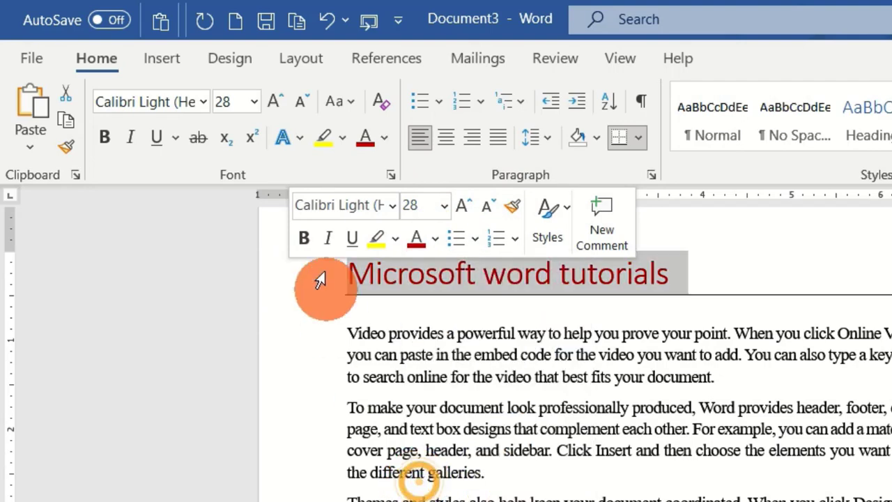
left_click(304, 238)
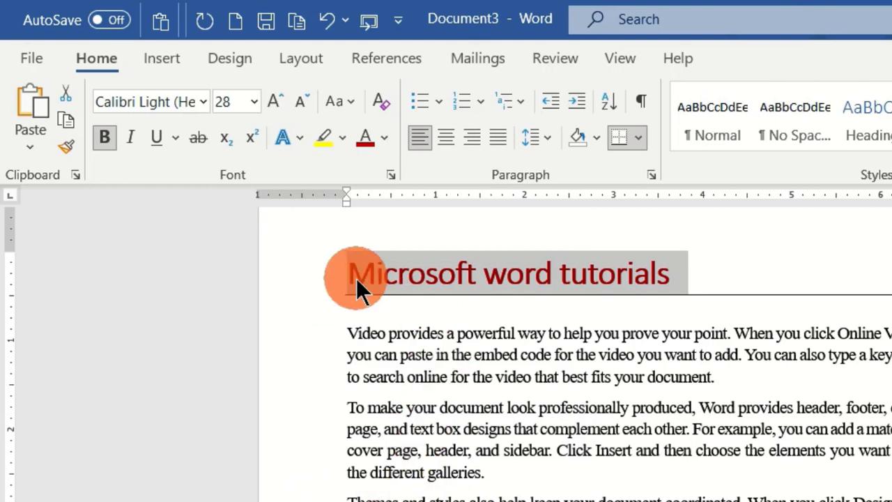
left_click(441, 321)
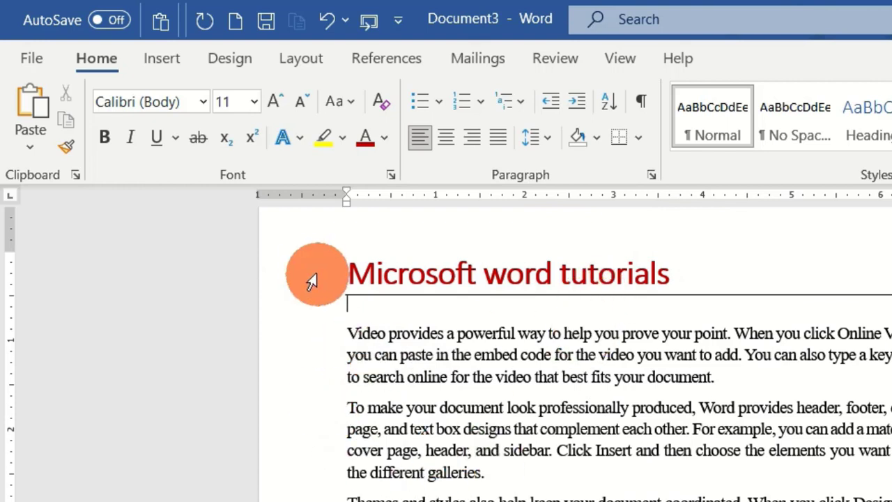
Step: Select the whole title line, then deselect it by placing the cursor in the "Themes and styles" paragraph
left_click(339, 272)
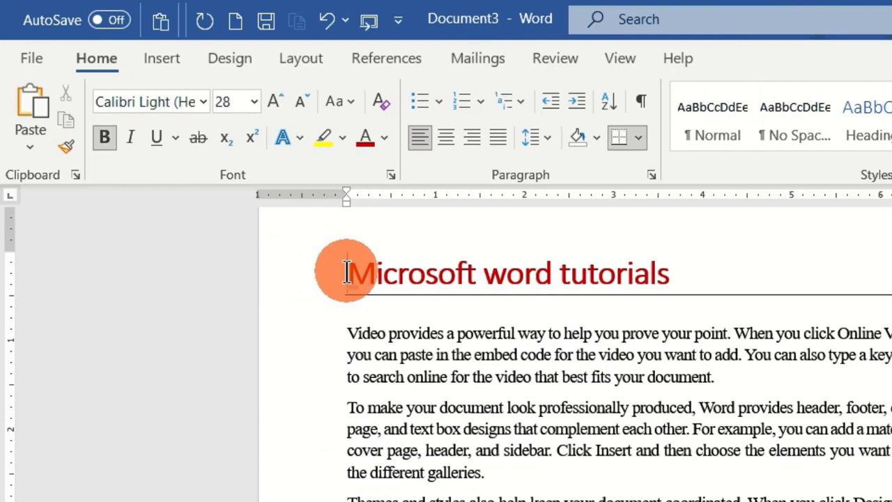
triple_click(563, 272)
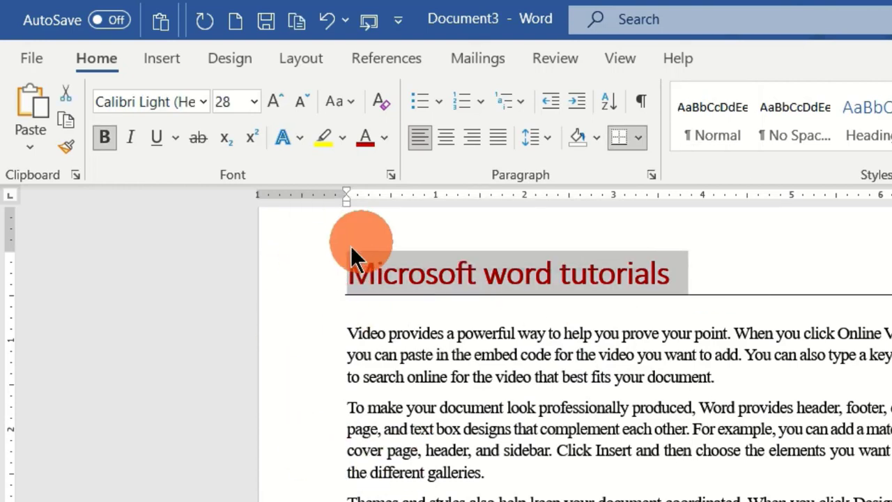
left_click(535, 493)
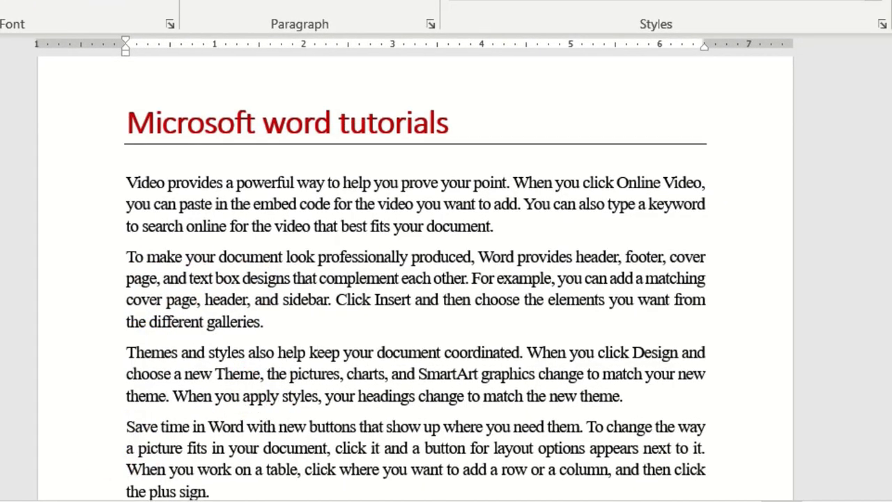
Step: Select the first, second and third lines of the "Video provides" paragraph one at a time
scroll(415, 279, "down", 3)
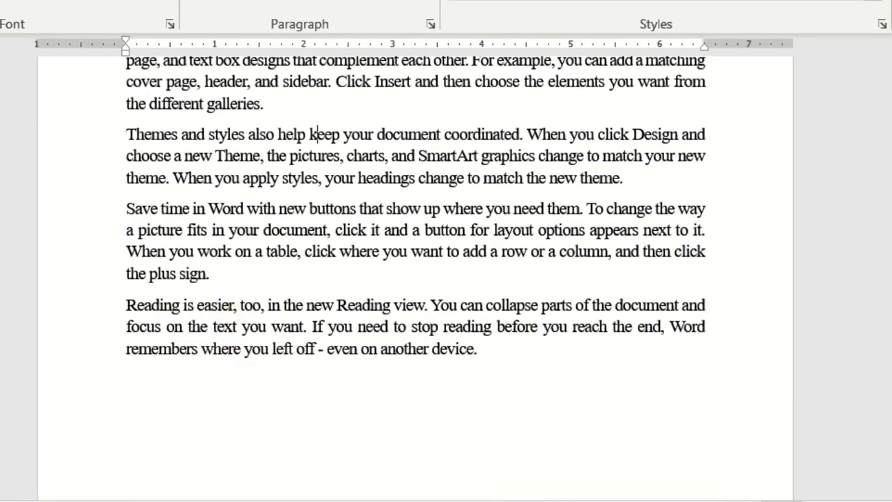
scroll(416, 279, "up", 3)
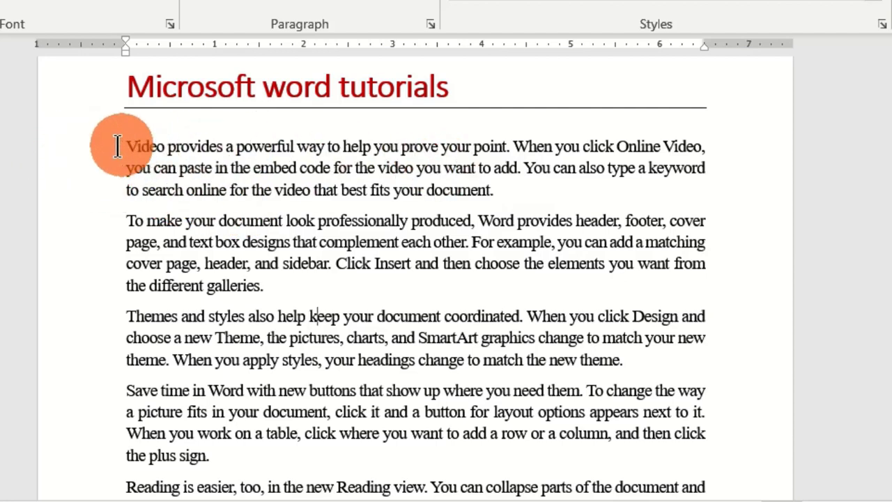
left_click(53, 153)
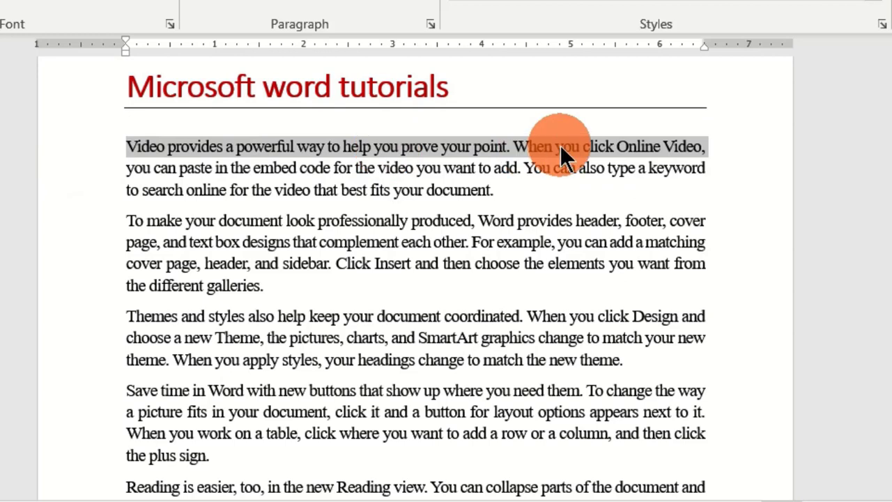
left_click(52, 172)
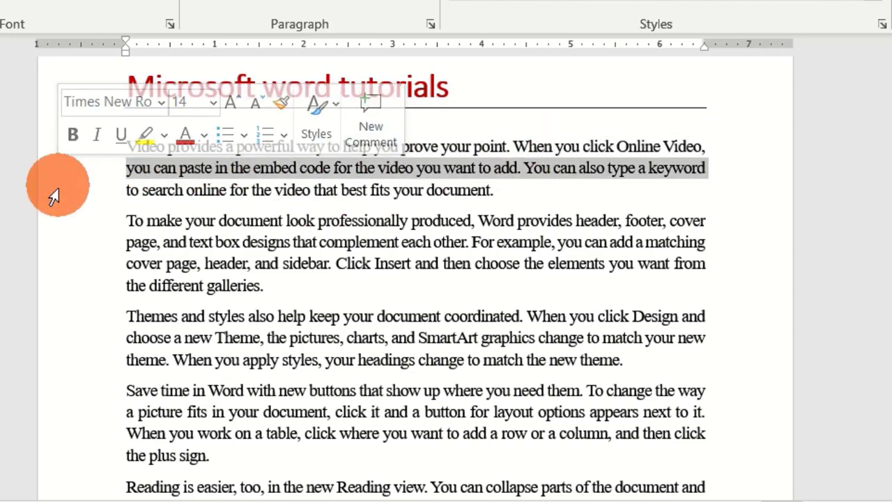
left_click(51, 198)
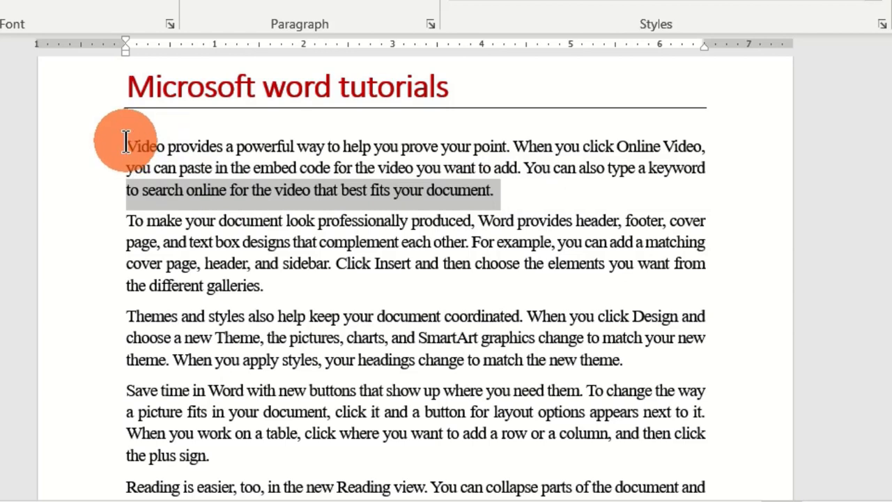
Step: Select the whole "Video provides" paragraph from its start to its end, and again from its end to its start
left_click_drag(125, 144, 586, 177)
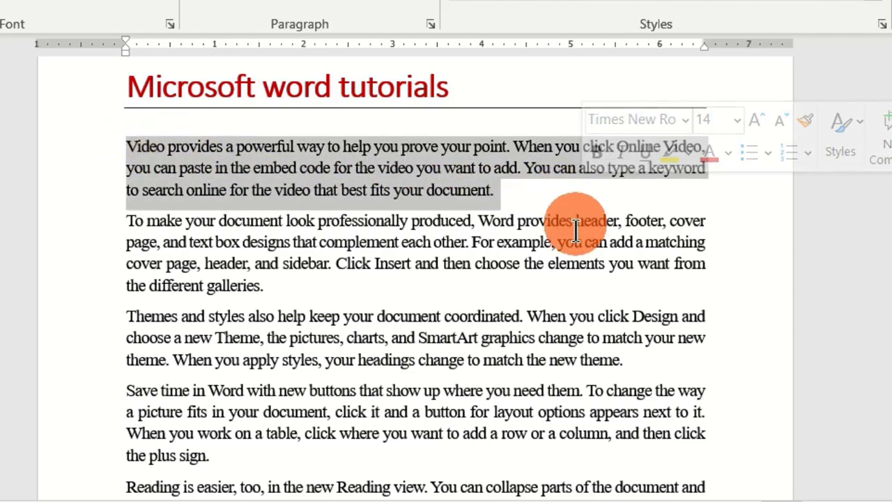
left_click(497, 191)
left_click_drag(497, 192, 119, 149)
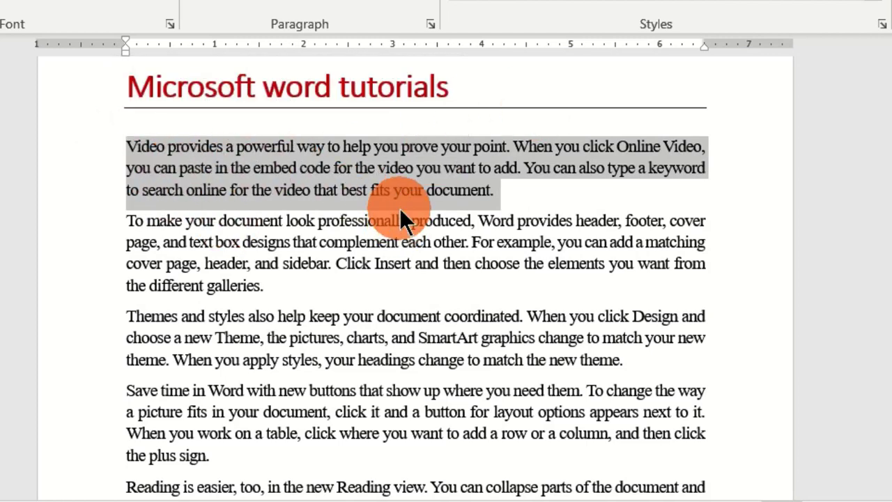
Step: Select the first line of the "Video provides" paragraph, select each of the first three body paragraphs one at a time by whole lines, and deselect
left_click(48, 148)
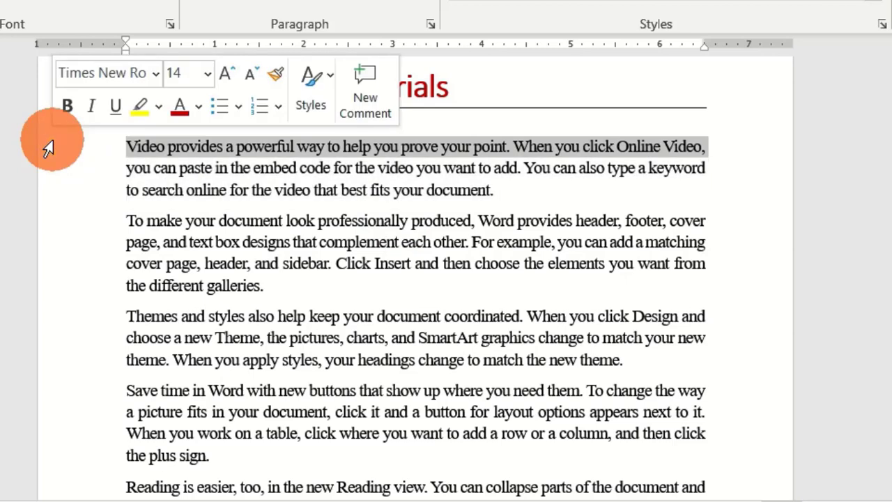
left_click(47, 150)
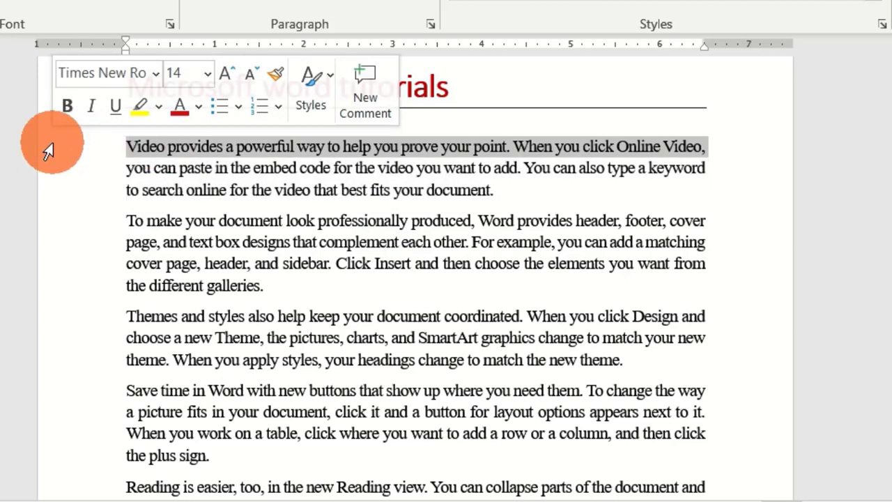
left_click_drag(48, 150, 68, 194)
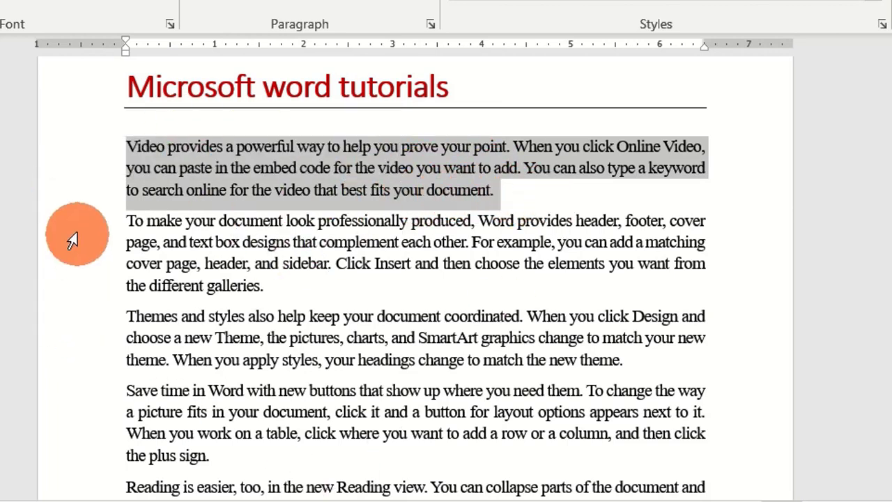
left_click_drag(66, 223, 84, 294)
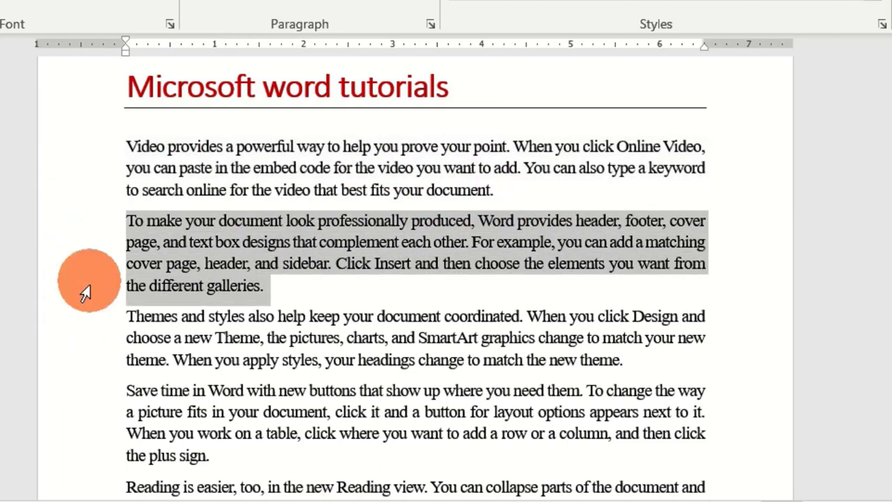
left_click_drag(56, 325, 59, 370)
left_click(532, 235)
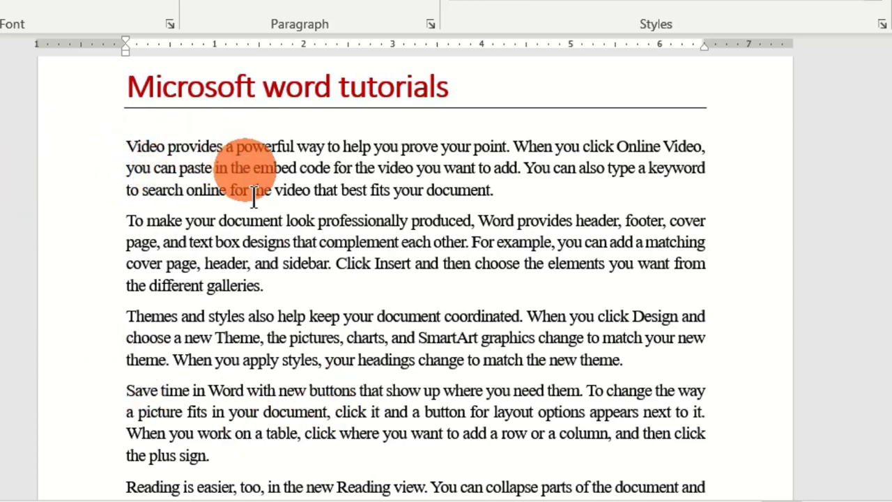
Step: Select from the title to the document's end, shrink and extend the selection repeatedly, and end with nothing selected beside the title
left_click_drag(120, 87, 699, 430)
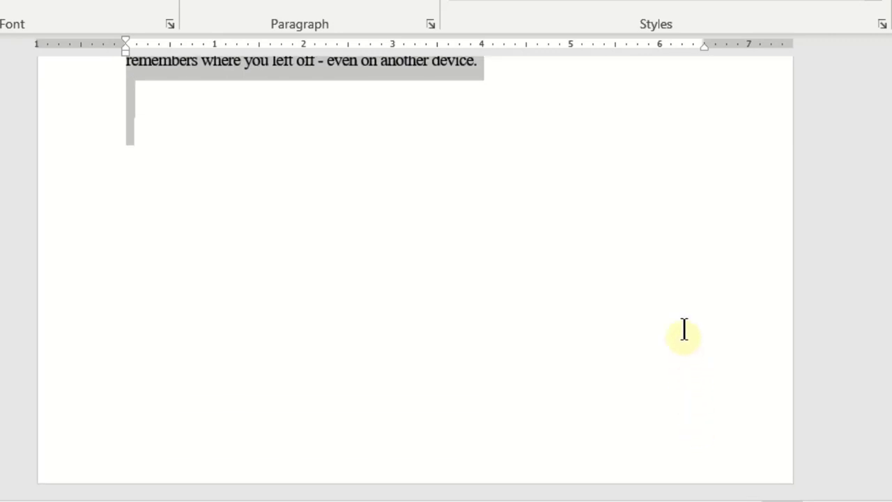
left_click_drag(686, 113, 687, 1)
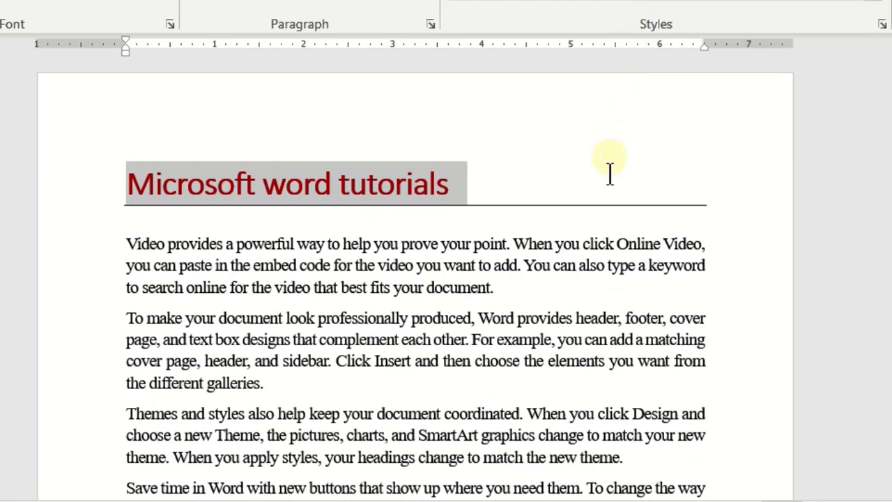
left_click_drag(610, 173, 633, 208)
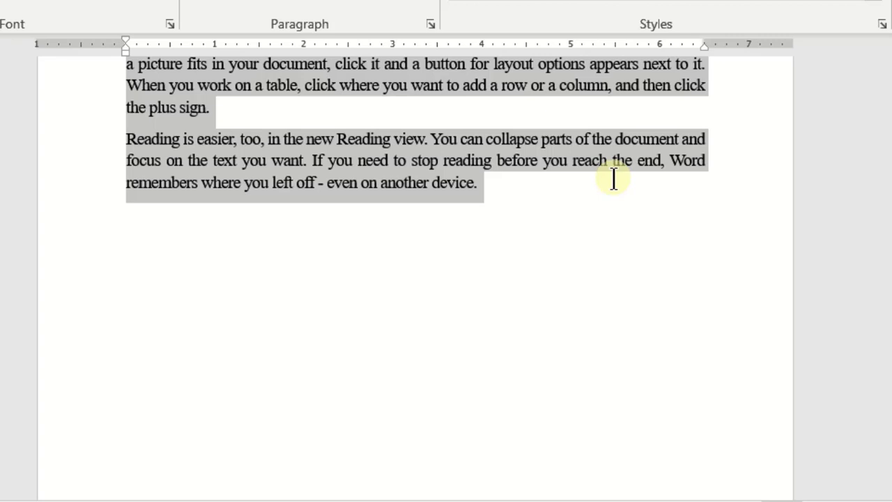
left_click_drag(614, 179, 602, 84)
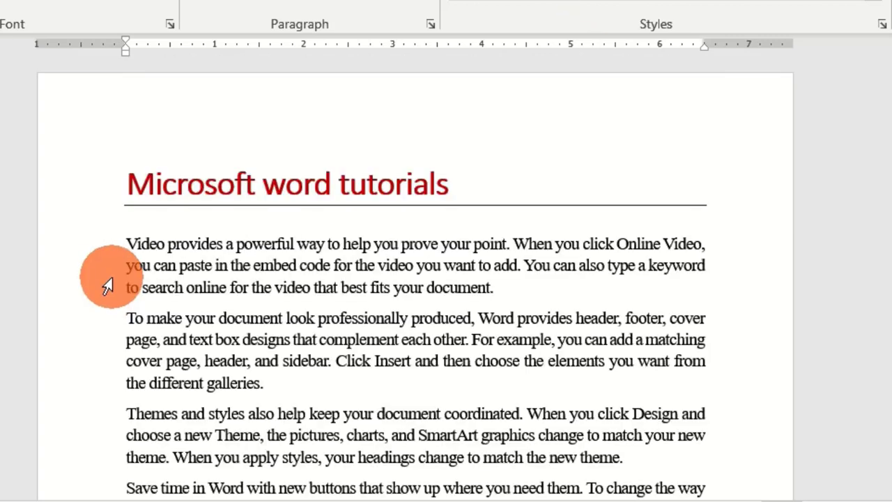
Step: Select parts of the "Video provides" paragraph by exact extent: "Video", "document.", "paste in" and "Online V", one at a time
left_click(126, 243)
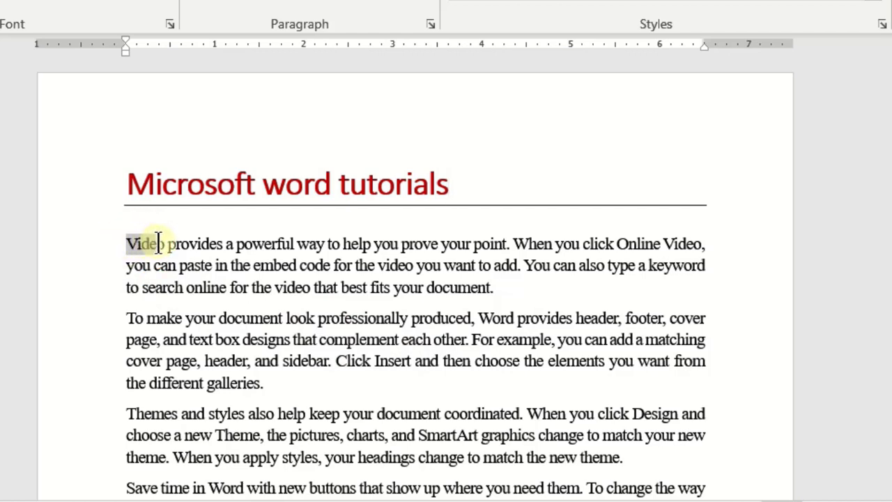
left_click_drag(162, 243, 165, 243)
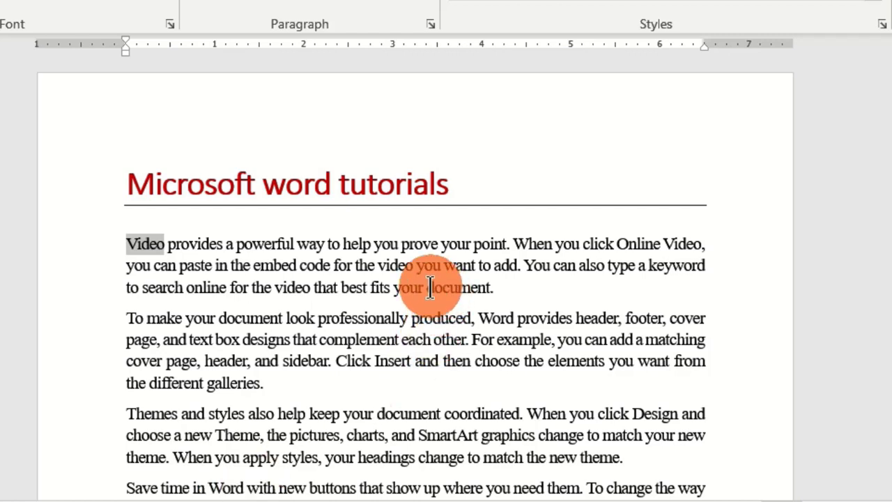
left_click_drag(429, 290, 441, 290)
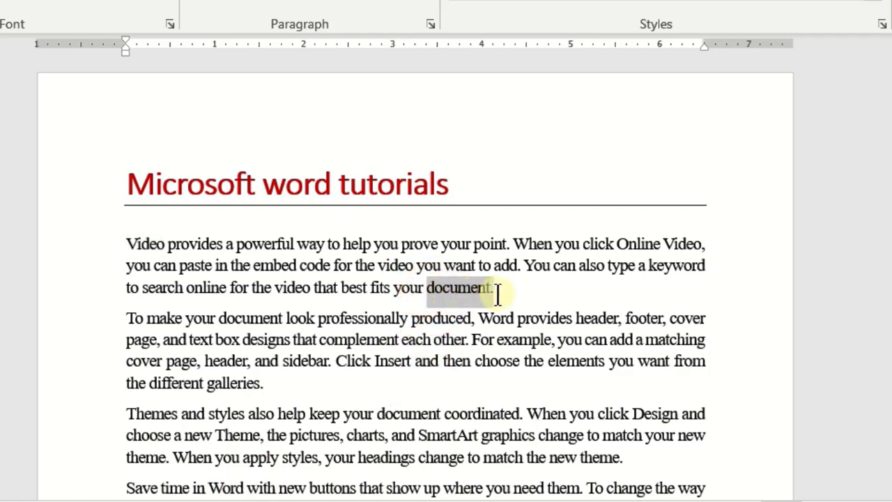
left_click_drag(179, 266, 230, 267)
left_click_drag(617, 243, 674, 245)
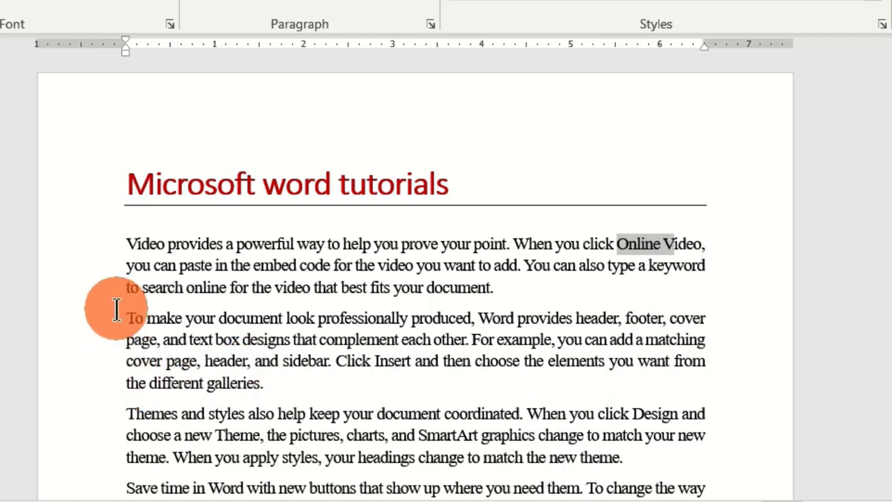
Step: Select the whole words "provides", "point", "Online", "video" and "document" in the first paragraph one at a time
left_click(190, 244)
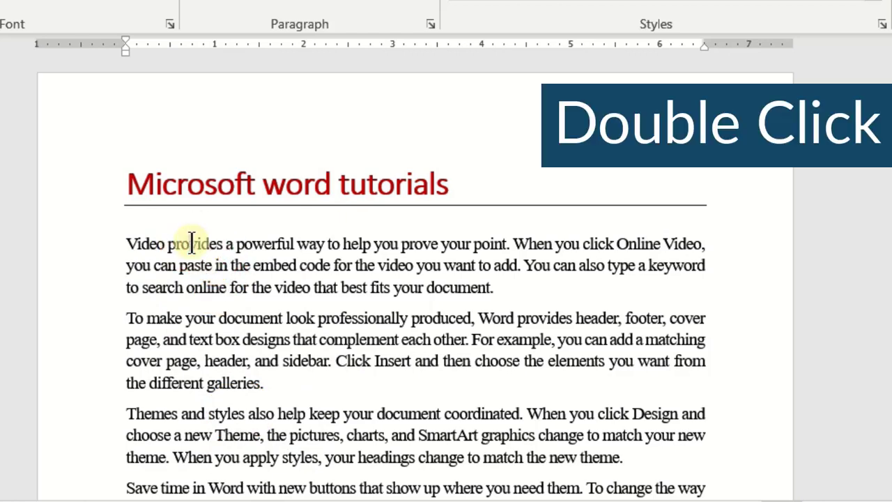
double_click(192, 244)
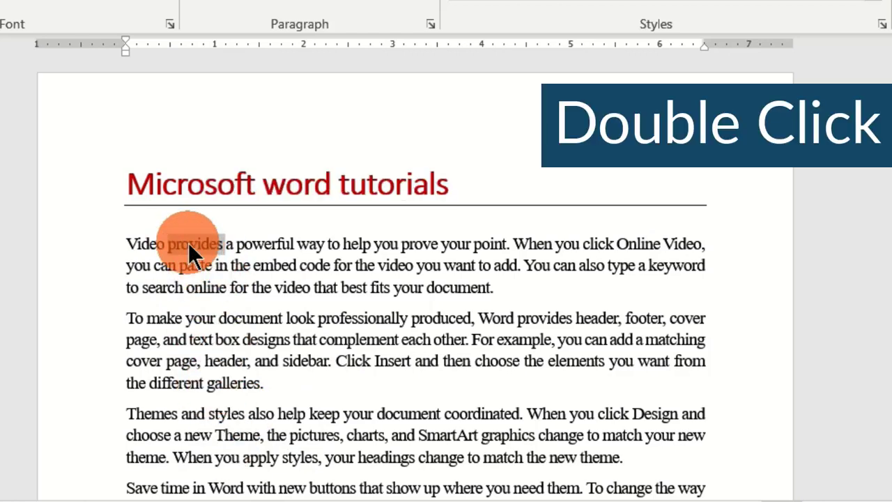
double_click(491, 244)
double_click(644, 243)
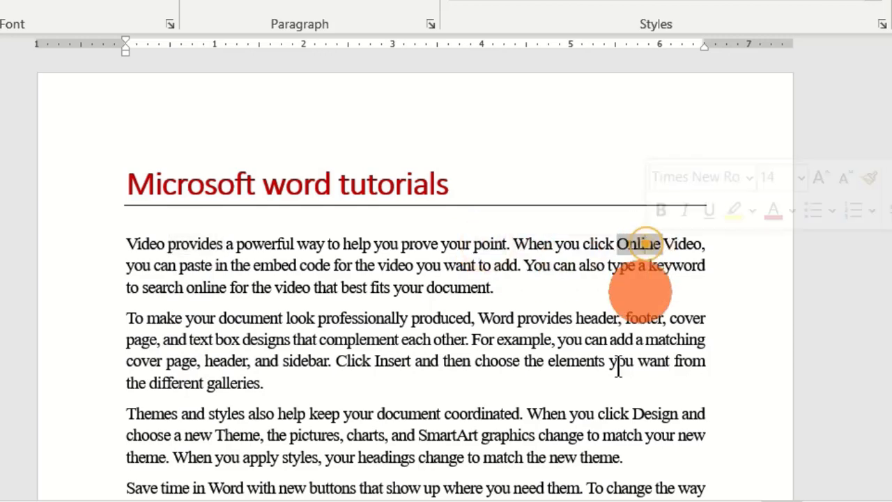
double_click(306, 287)
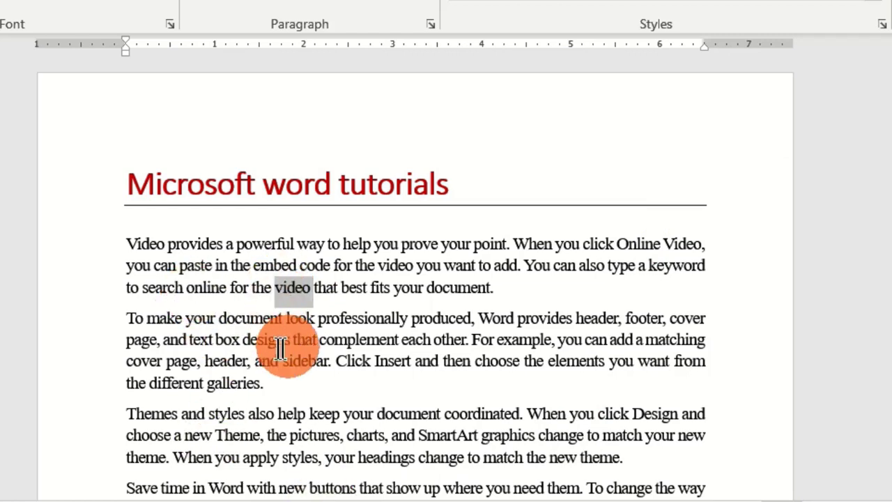
double_click(457, 288)
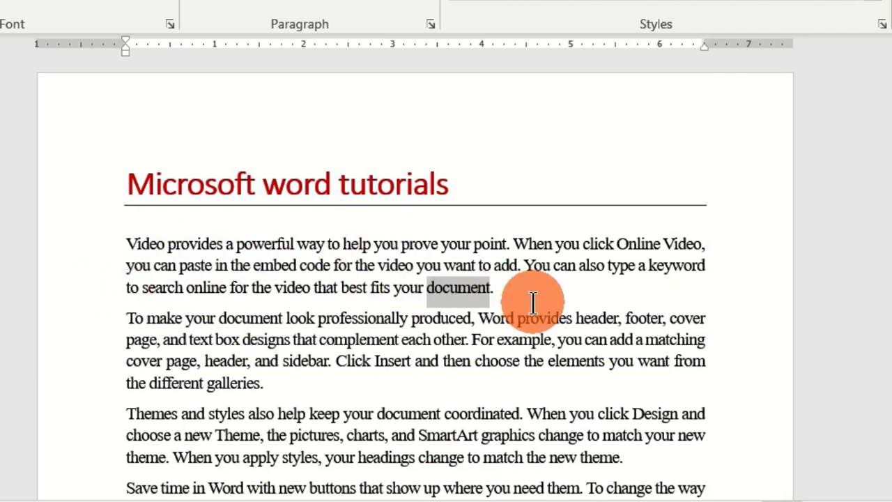
Step: Select the first, second and third body paragraphs whole, one at a time, select the first again, and deselect it
left_click(335, 266)
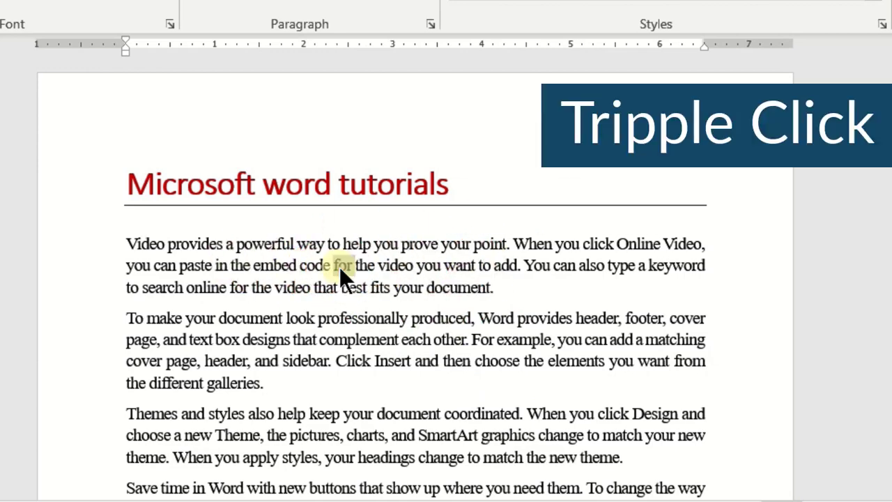
triple_click(339, 267)
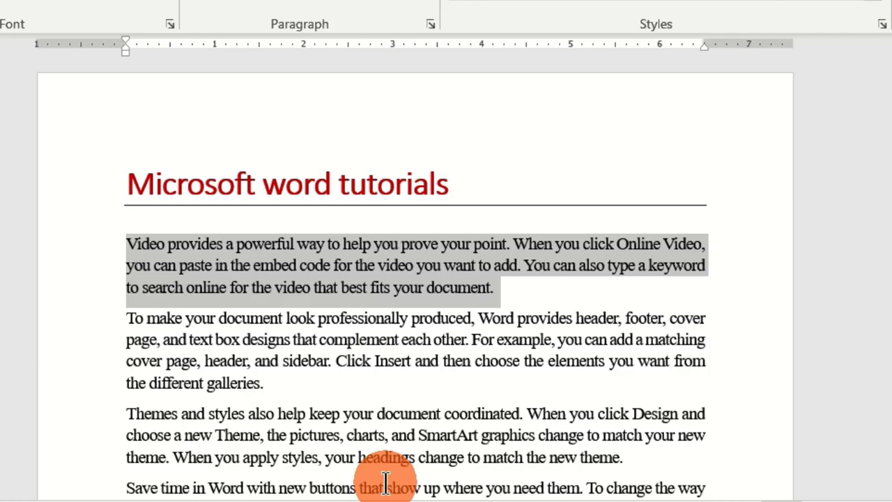
triple_click(336, 340)
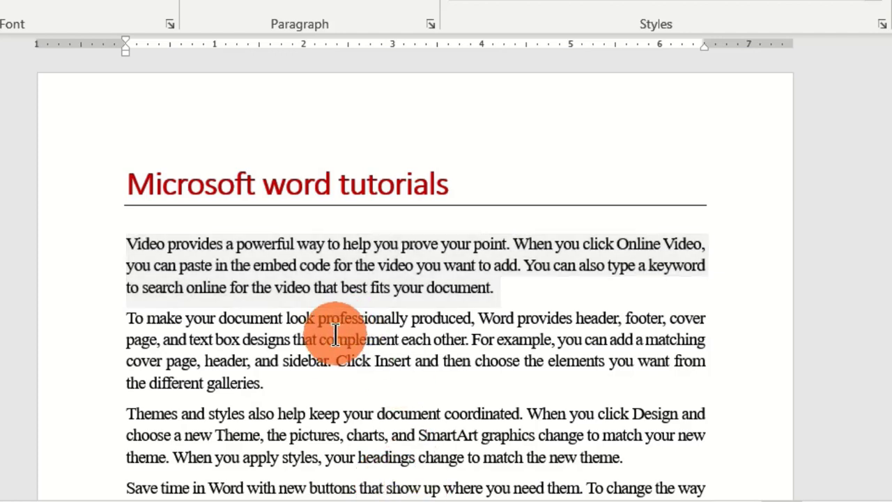
triple_click(331, 442)
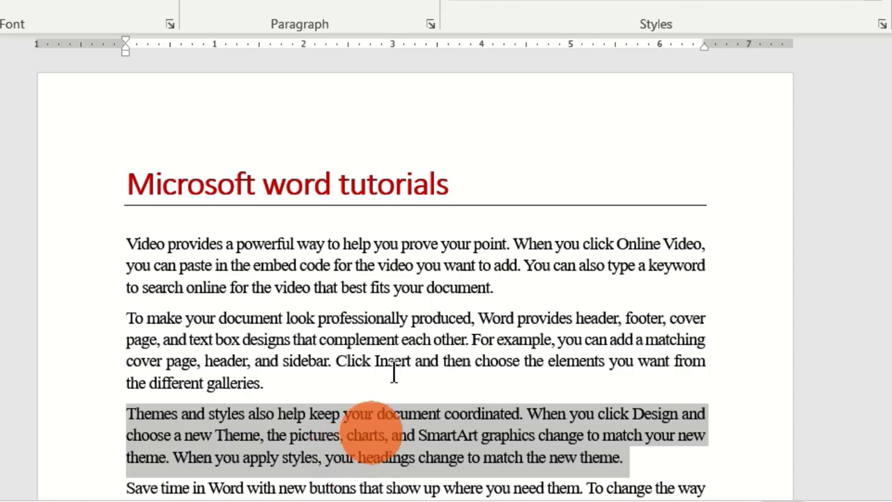
triple_click(253, 256)
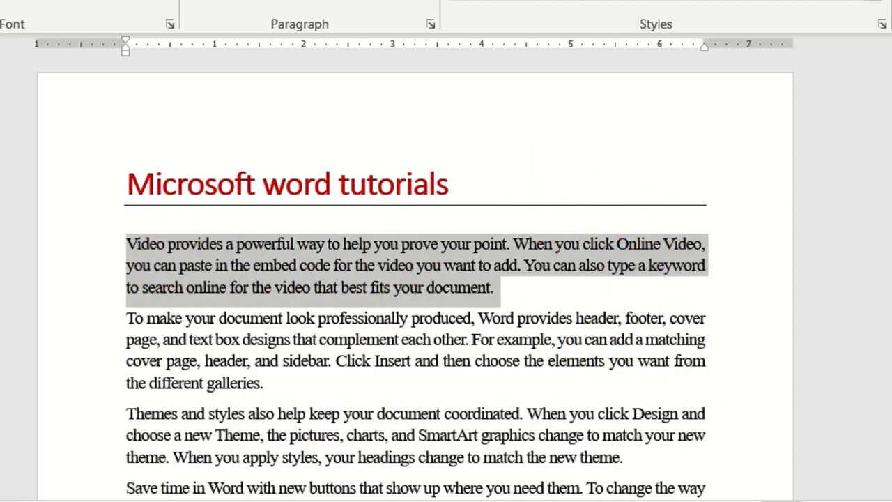
left_click(386, 340)
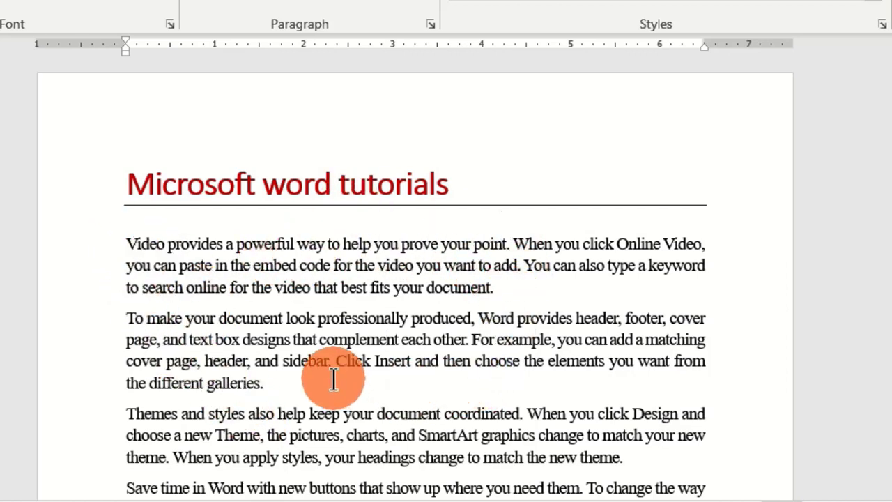
Step: Select the separate words "Video", "document" and "keyword" in the first paragraph together as one multiple selection
double_click(140, 244)
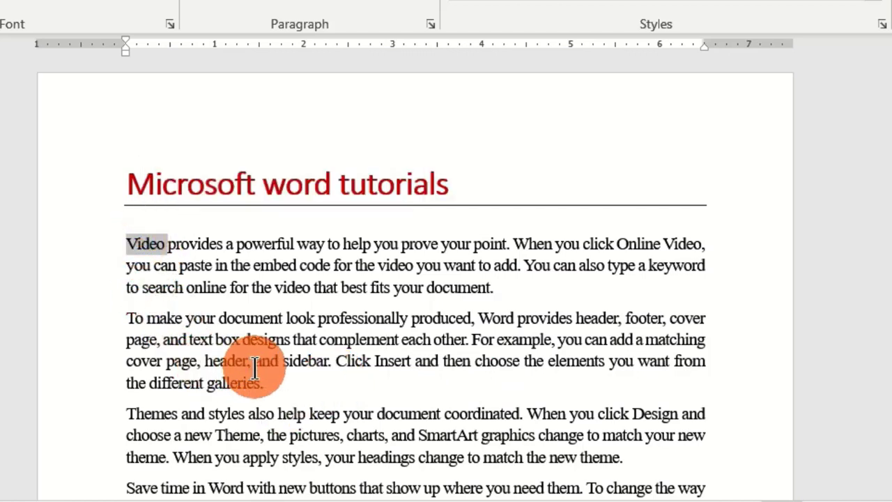
key("ctrl")
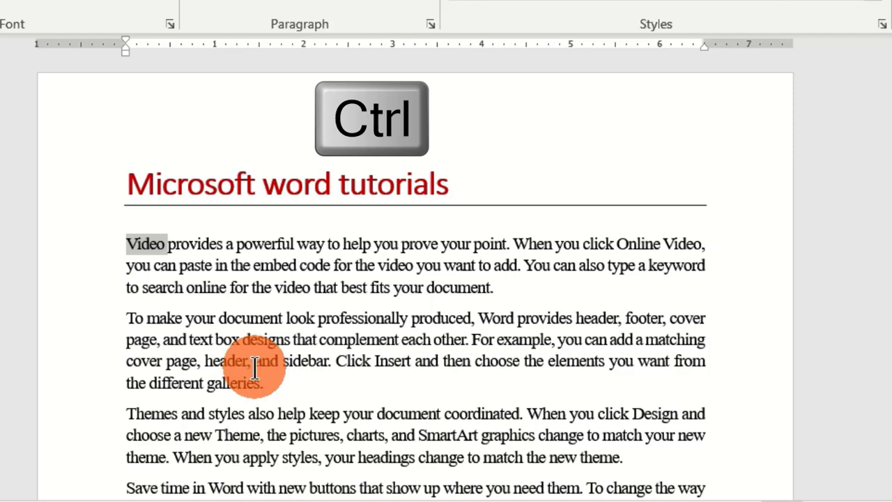
double_click(453, 287, "ctrl")
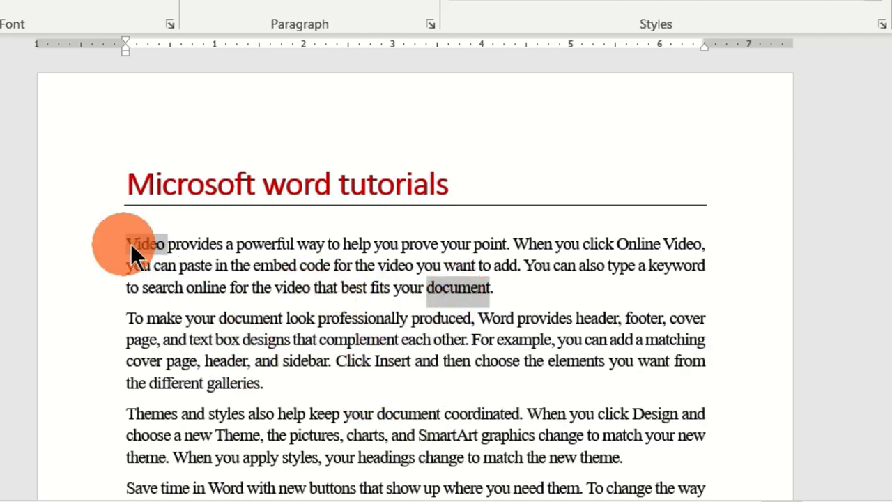
double_click(671, 266, "ctrl")
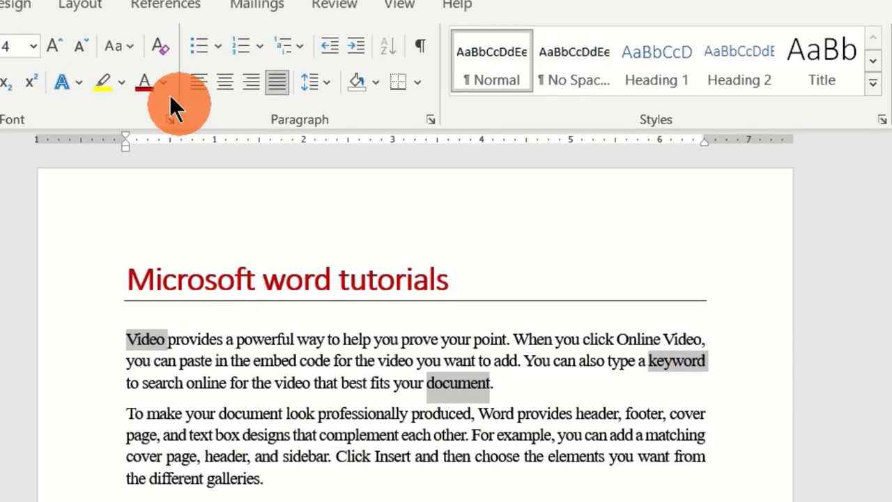
Step: Set the selected words' font color to standard red, make them bold and italic, and deselect them
left_click(163, 82)
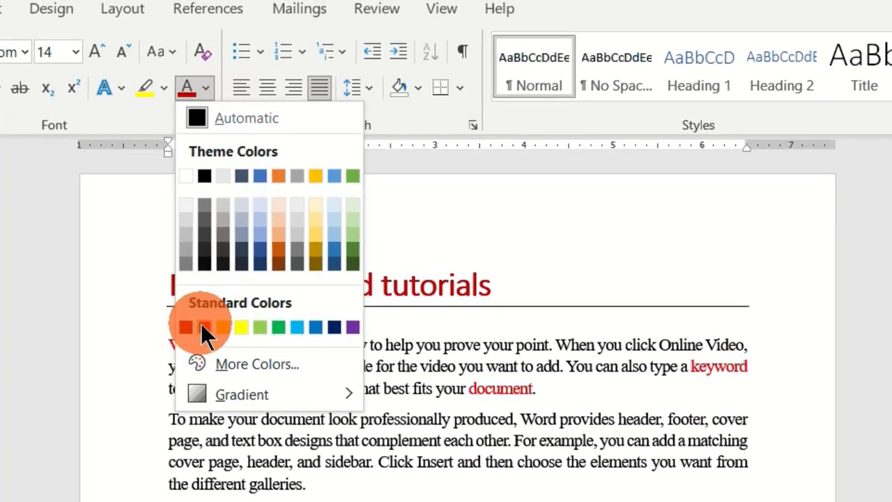
left_click(155, 318)
left_click(67, 111)
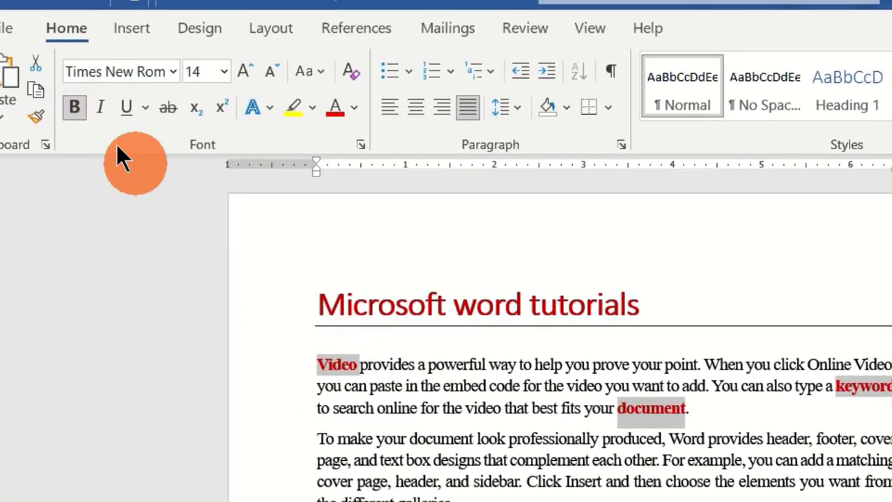
left_click(102, 109)
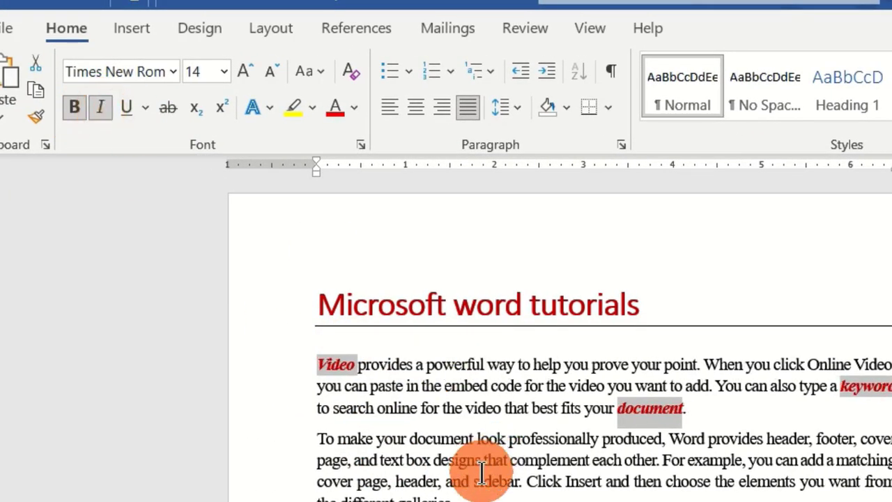
left_click(481, 474)
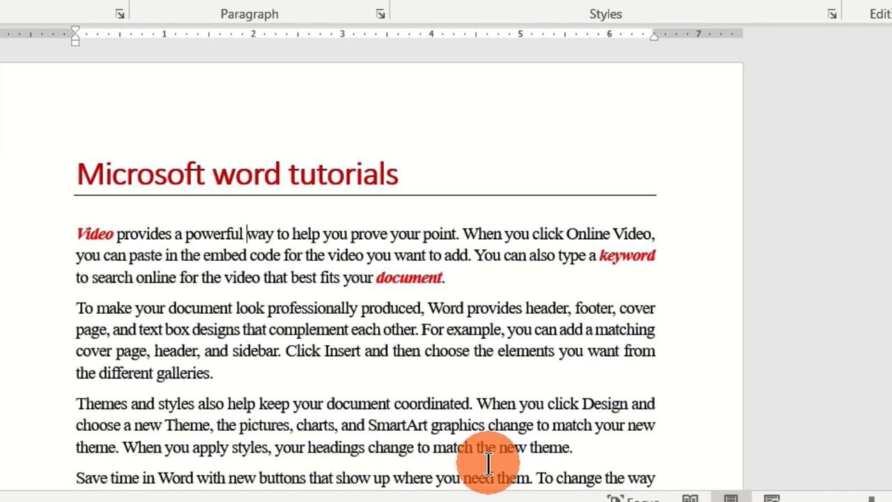
Step: Move the text cursor back through the first line to the start of the first paragraph, before "Video"
key("Left")
key("Left")
key("Left")
key("Left")
key("Left")
key("Left")
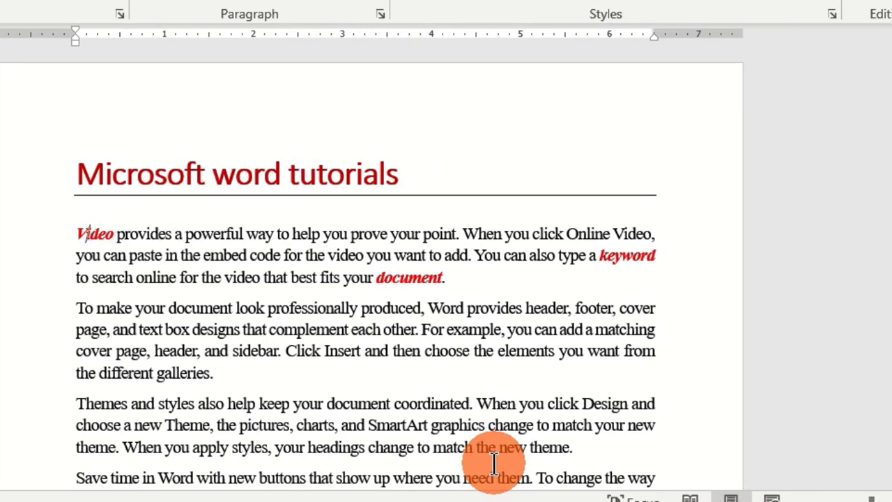
key("Left")
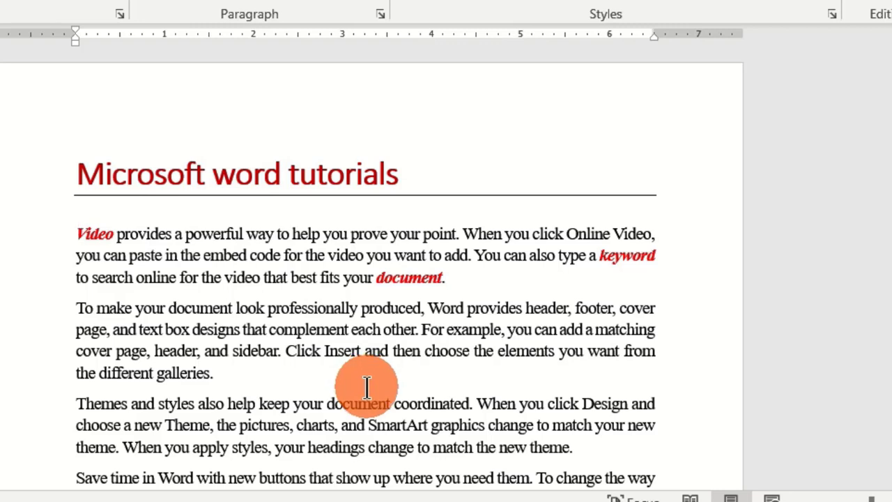
Step: Select the text "Video provides a powerful way" character by character from the start of the first paragraph
key("shift+Right")
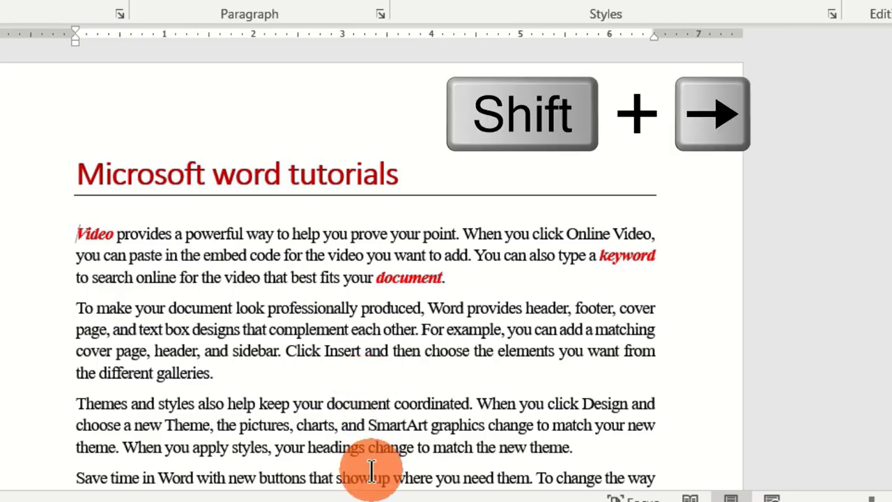
key("shift+Right")
key("shift+Right")
key("shift+Right")
key("shift+Right")
key("shift+Right")
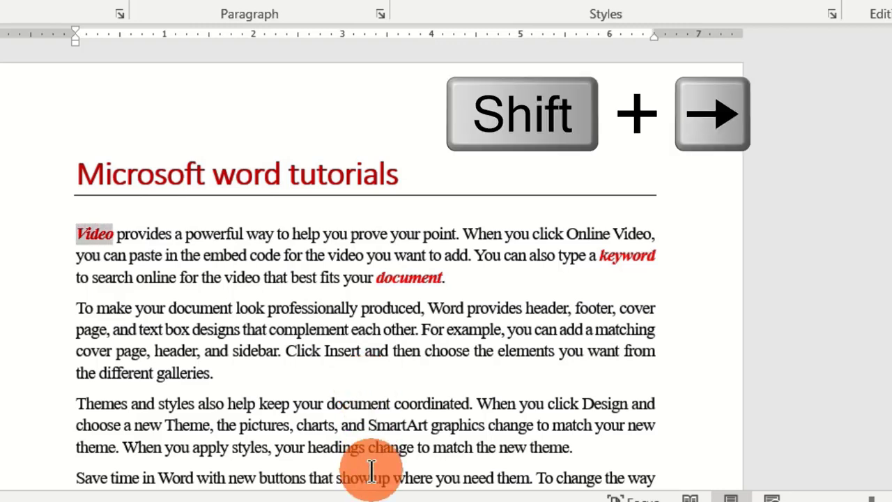
key("shift+Right")
key("shift+Right")
key("shift+Right")
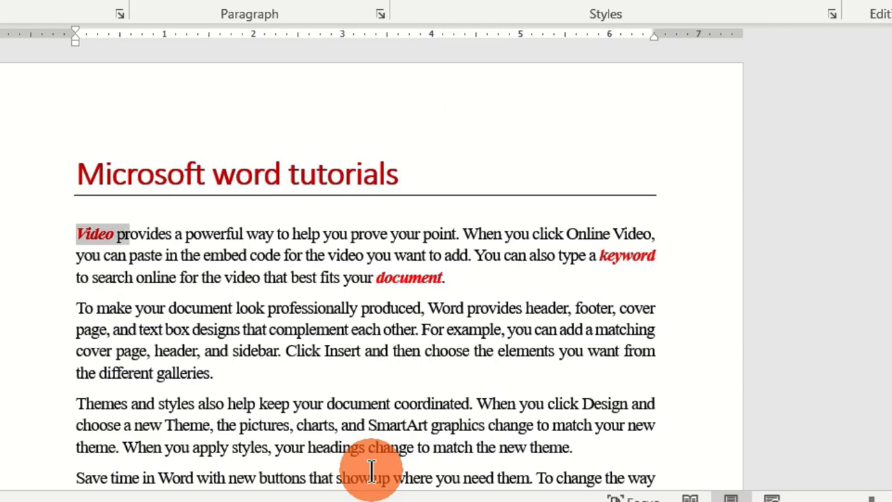
key("shift+Right")
key("shift+Right")
key("shift+Right")
key("shift+Right")
key("shift+Right")
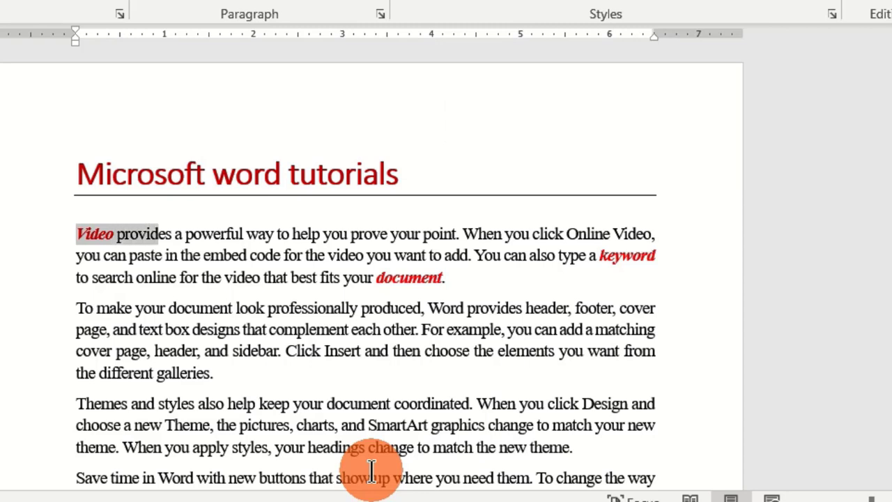
key("shift+Right")
key("shift+Right")
key("shift+Right")
key("shift+Right")
key("shift+Right")
key("shift+Right")
key("shift+Right")
key("shift+Right")
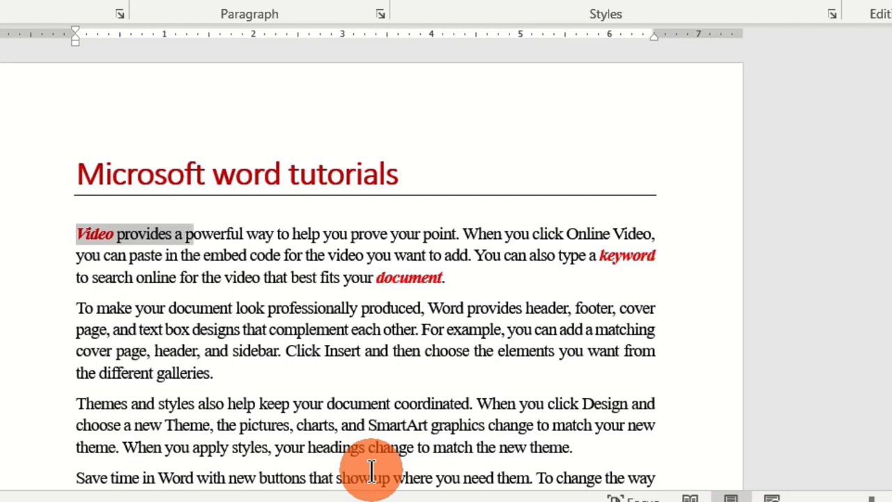
key("shift+Right")
key("shift+Right")
key("shift+Right")
key("shift+Right")
key("shift+Right")
key("shift+Right")
key("shift+Right")
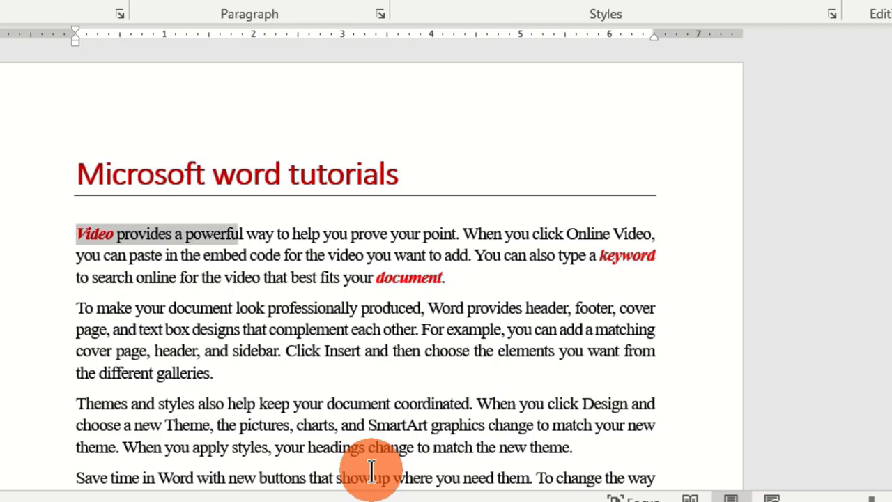
key("shift+Right")
key("shift+Right")
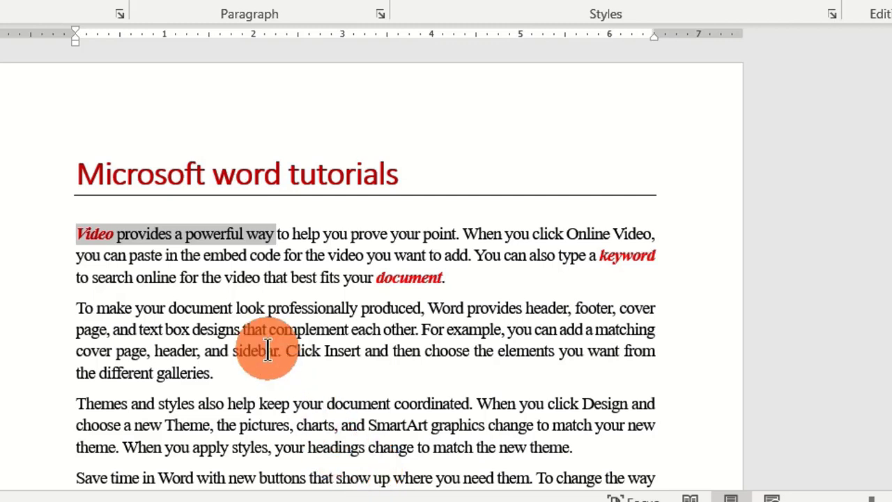
Step: Select "from the different galleries." character by character backwards from the end of the second paragraph
left_click(216, 370)
key("shift+Left")
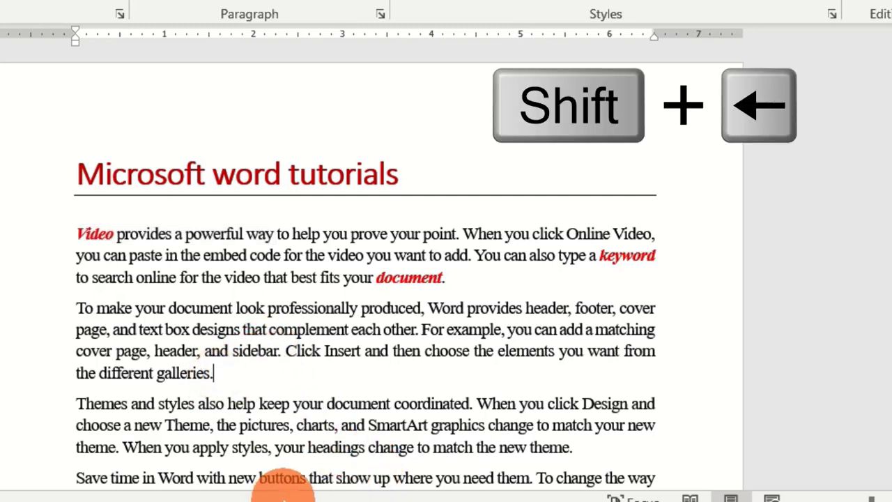
key("shift+Left")
key("shift+Left")
key("shift+Left")
key("shift+Left")
key("shift+Left")
key("shift+Left")
key("shift+Left")
key("shift+Left")
key("shift+Left")
key("shift+Left")
key("shift+Left")
key("shift+Left")
key("shift+Left")
key("shift+Left")
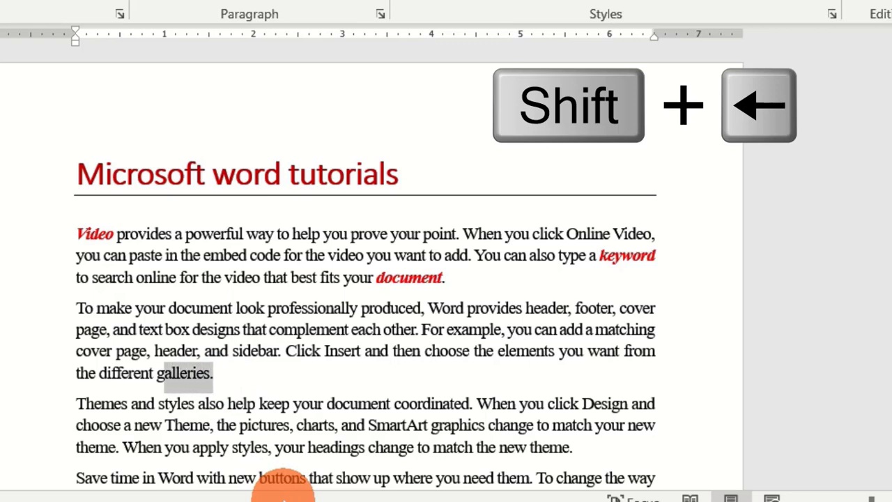
key("shift+Left")
key("shift+Left")
key("shift+Left")
key("shift+Left")
key("shift+Left")
key("shift+Left")
key("shift+Left")
key("shift+Left")
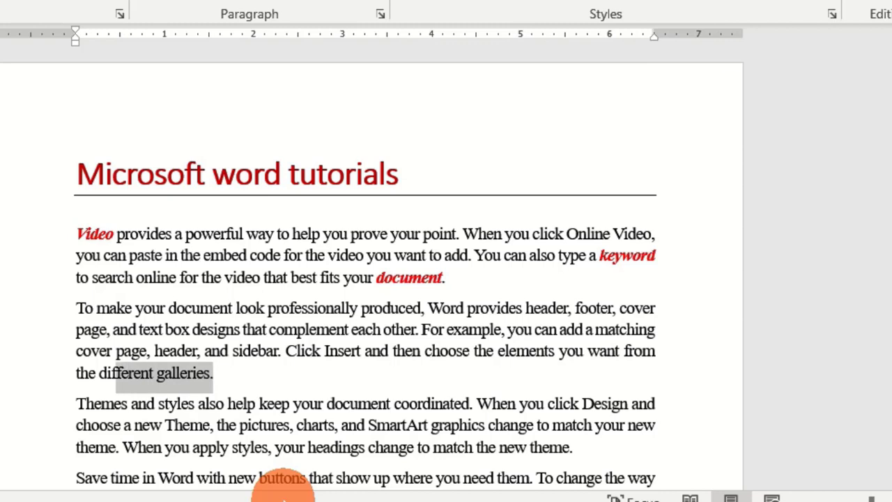
key("shift+Left")
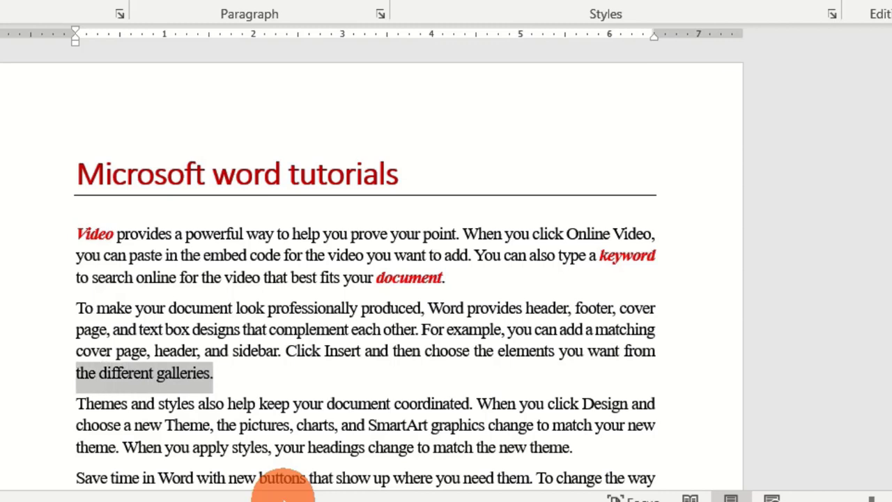
key("shift+Left")
key("shift+Left")
key("shift+Left")
key("shift+Left")
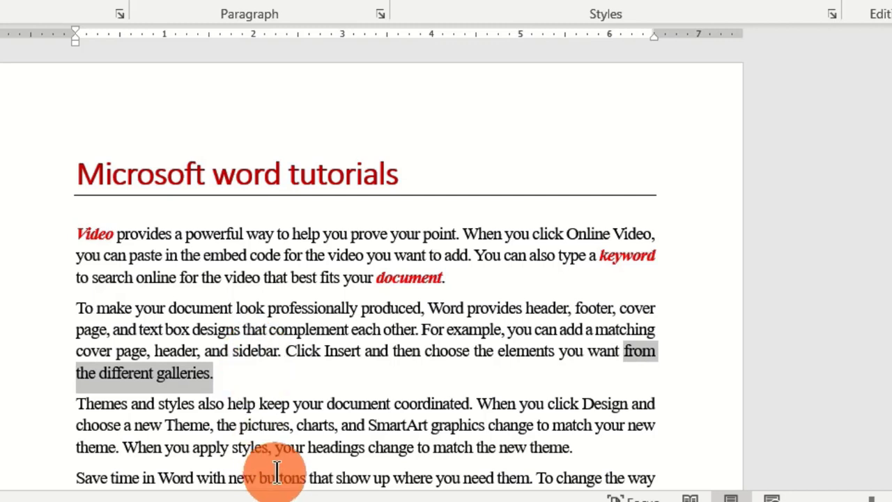
Step: Select the first line of the second paragraph from its start, before "To make", to the line's end
left_click(78, 309)
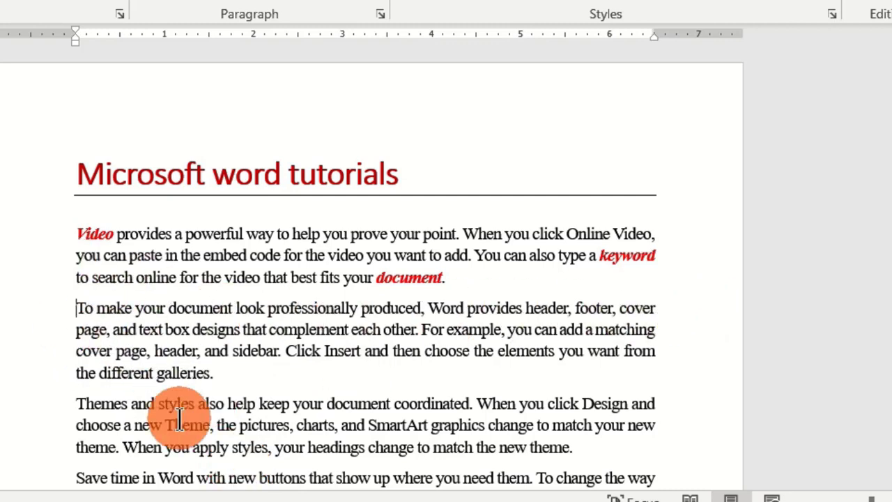
key("shift+End")
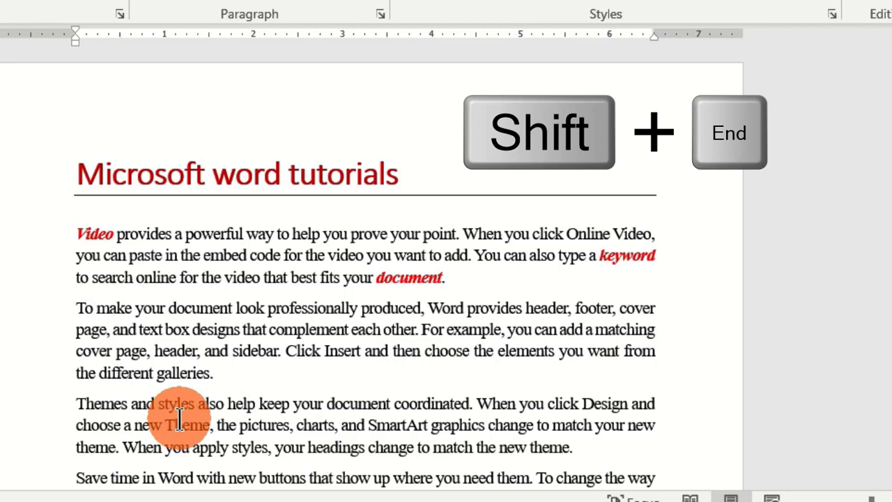
key("shift+End")
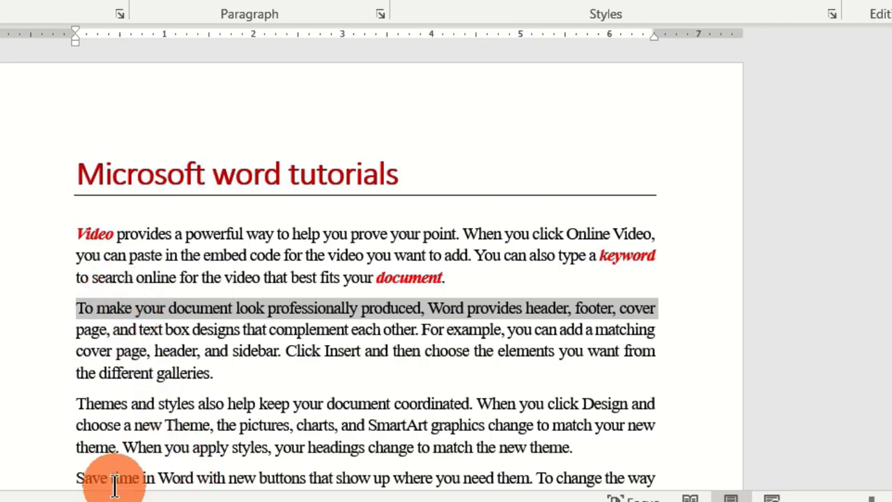
Step: Extend the selection downward line by line from the second paragraph's first line to the end of the document
key("shift+Down")
key("shift+Down")
key("shift+Down")
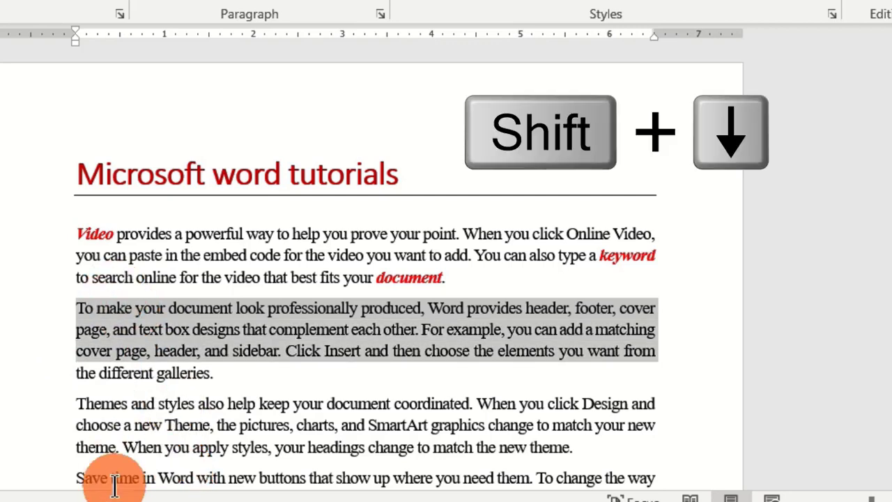
key("shift+Down")
key("shift+Down")
key("shift+Down")
key("shift+Down")
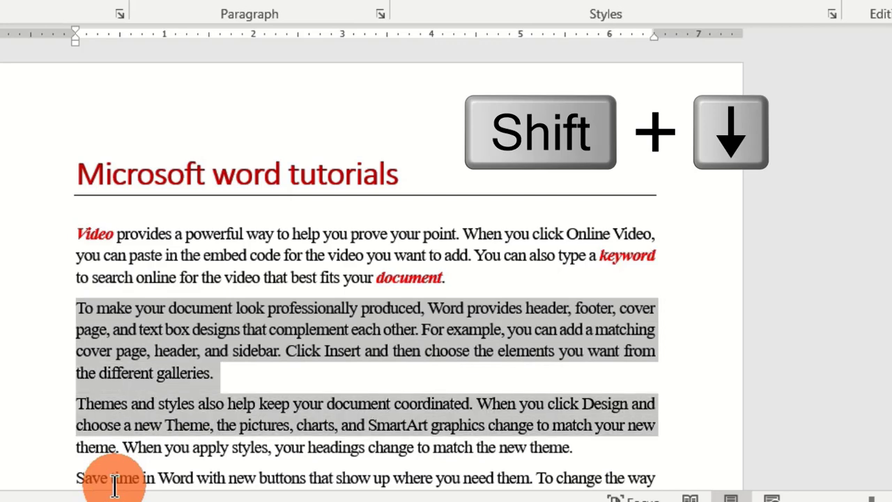
key("shift+Down")
key("shift+Down")
key("shift+Down")
key("shift+Down")
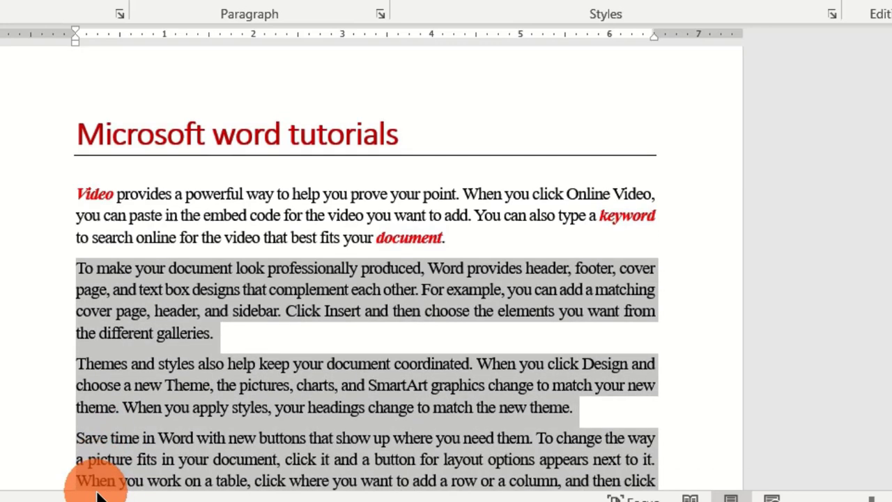
key("shift+Down")
key("shift+Down")
key("shift+Down")
key("shift+Down")
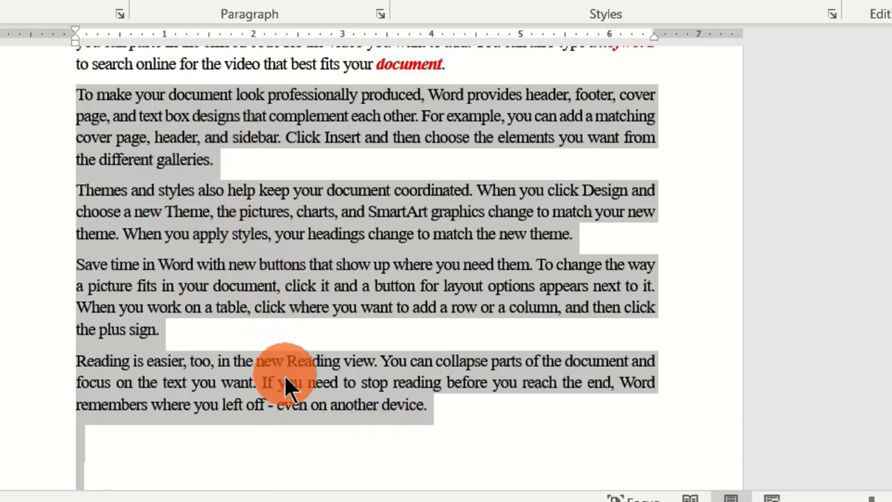
Step: Select the second paragraph's last line, and the third paragraph's first line instead, each from line end to line start
left_click(213, 160)
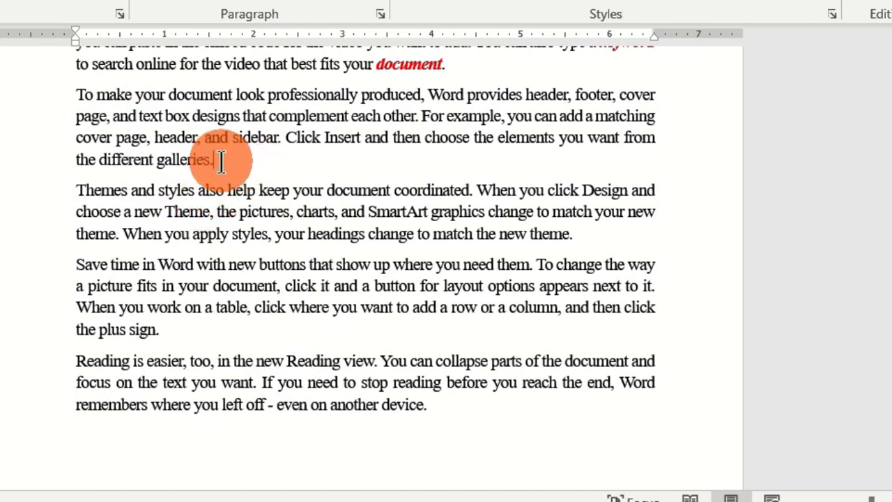
key("shift+Home")
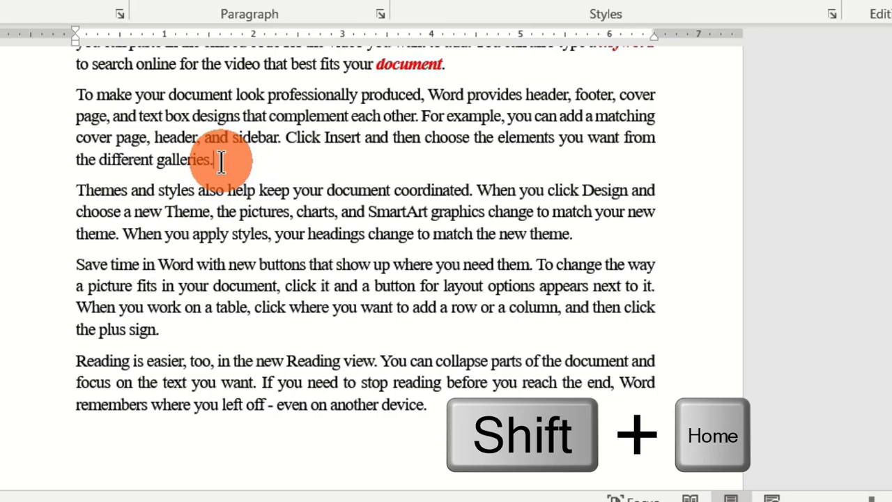
key("shift+Home")
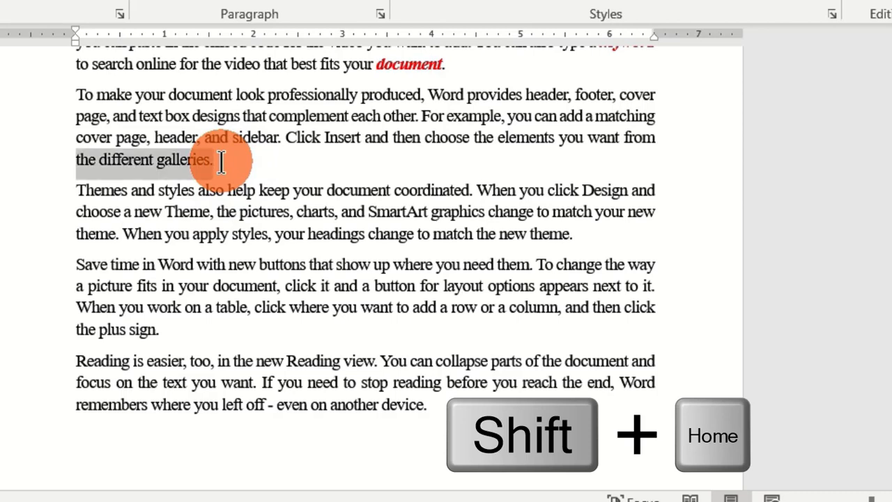
left_click(663, 193)
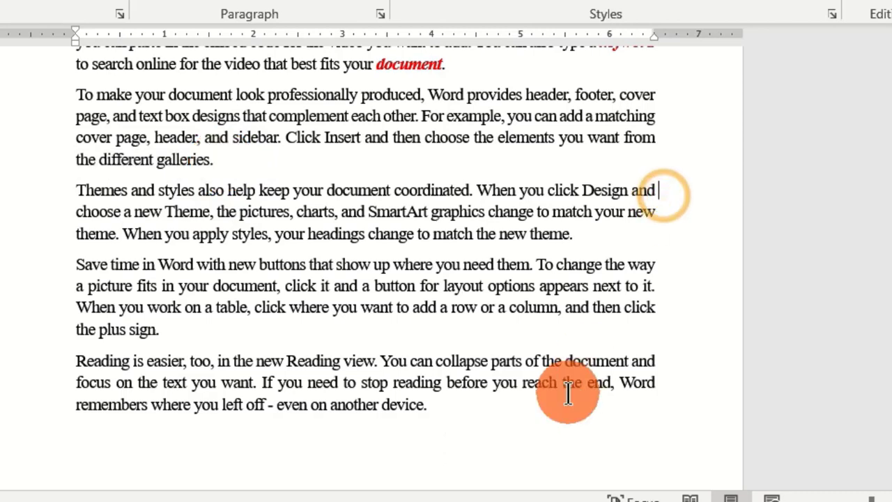
key("shift+Home")
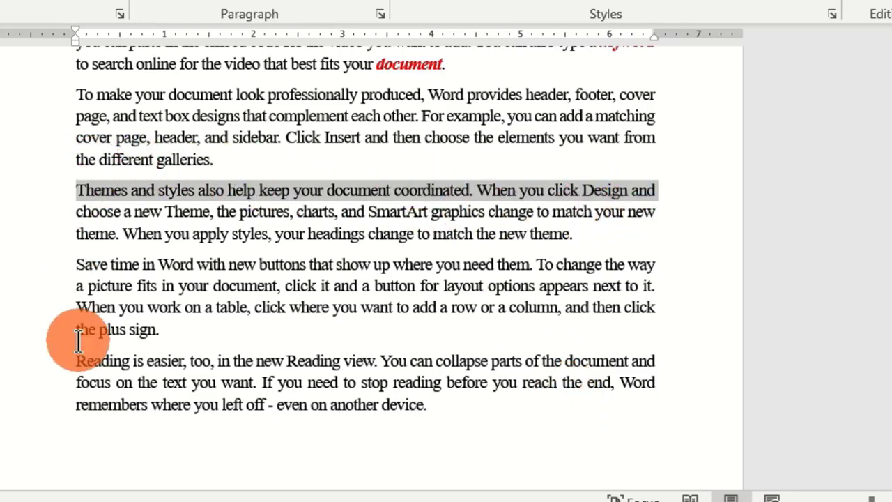
Step: Extend the selection upward line by line from the third paragraph's first line to include the title, and deselect it
key("shift+Up")
key("shift+Up")
key("shift+Up")
key("shift+Up")
key("shift+Up")
key("shift+Up")
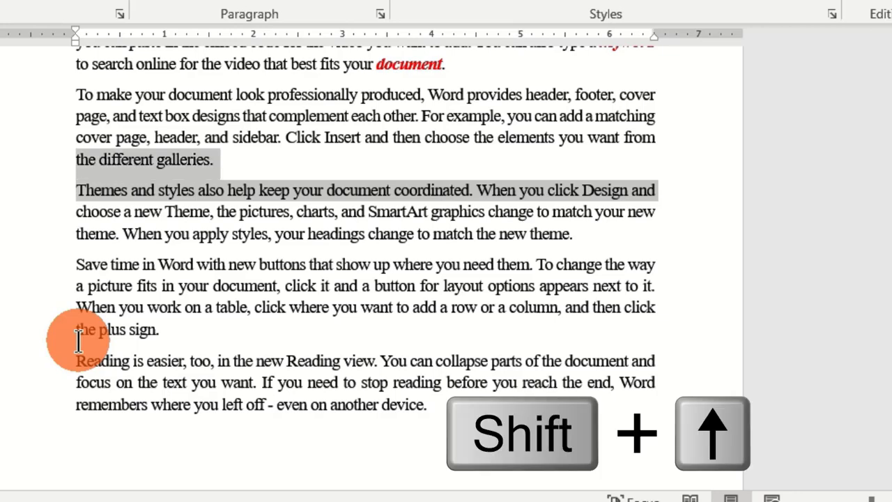
key("shift+Up")
key("shift+Up")
key("shift+Up")
key("shift+Up")
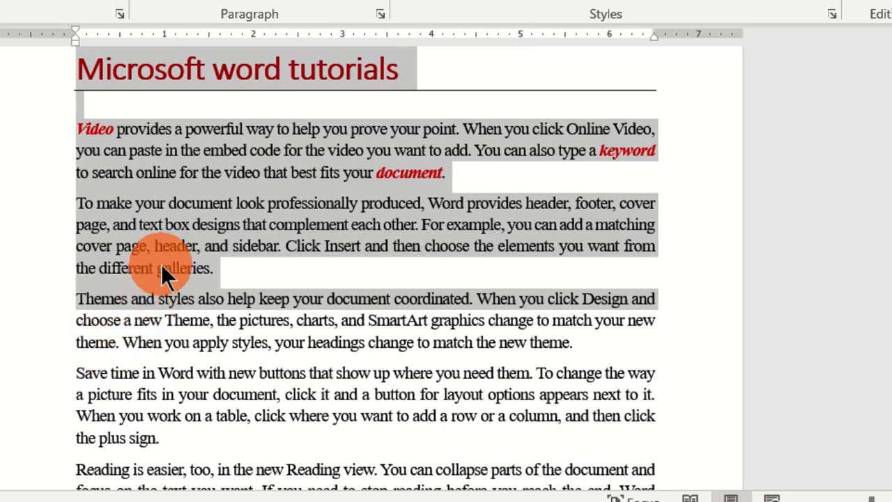
left_click(192, 185)
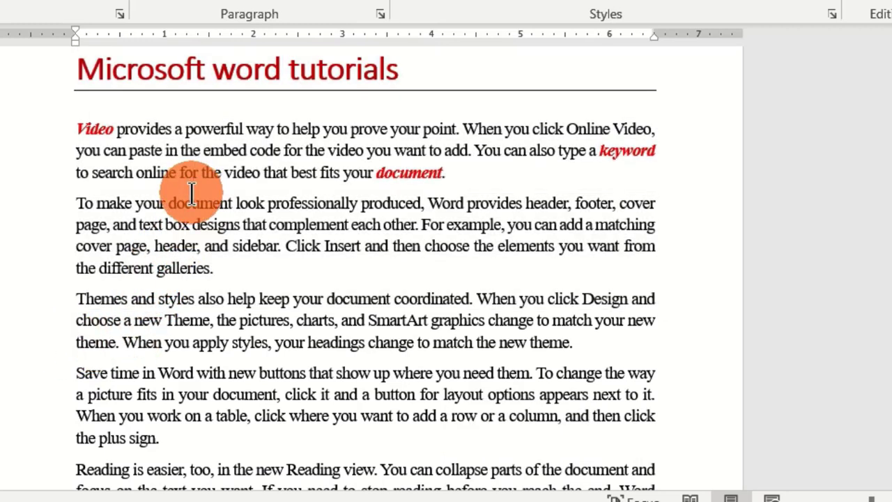
Step: Select the entire document from its beginning, check the selection down to the end, and deselect it with the cursor before the title
key("ctrl+Home")
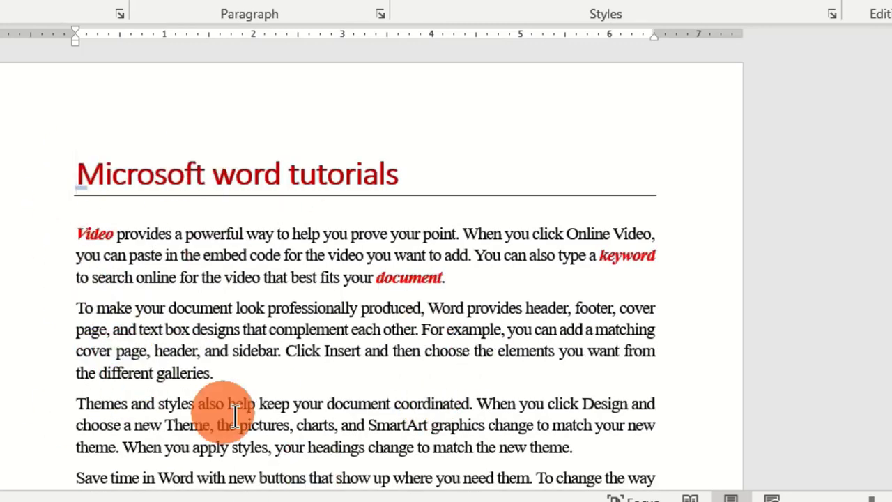
key("ctrl+a")
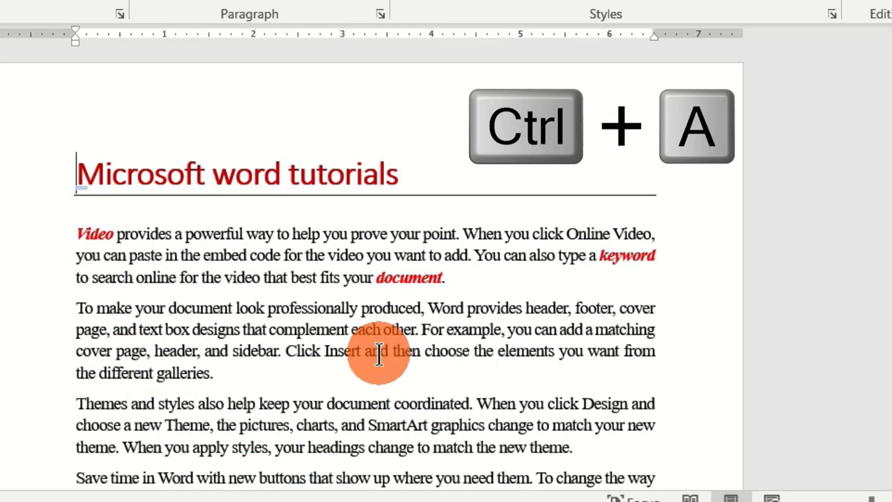
key("ctrl+a")
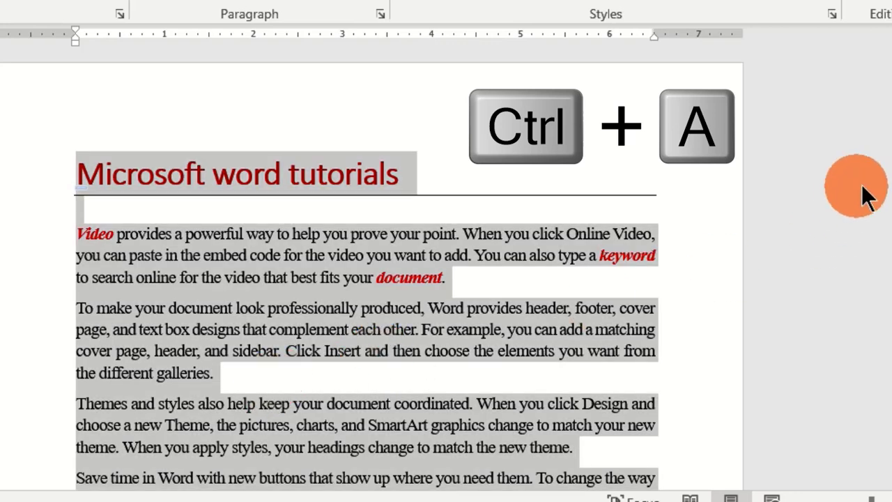
scroll(372, 268, "down", 1)
scroll(367, 267, "down", 8)
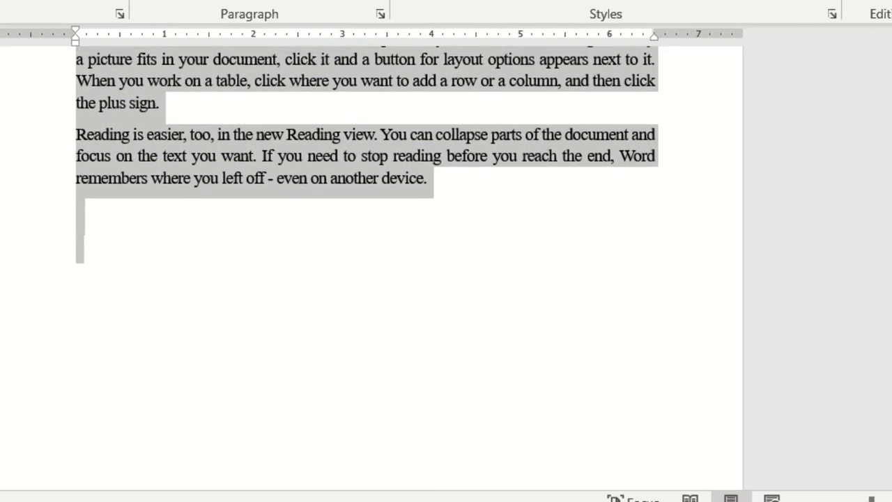
scroll(368, 268, "up", 7)
scroll(315, 262, "up", 3)
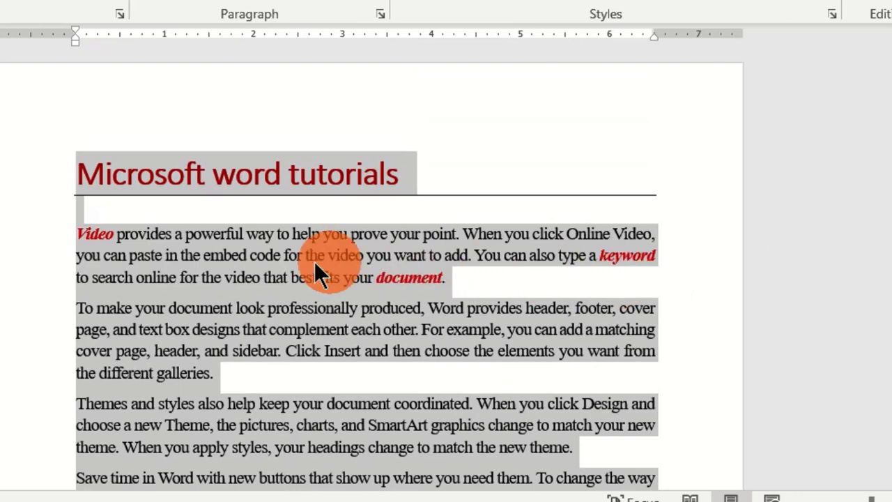
left_click(78, 181)
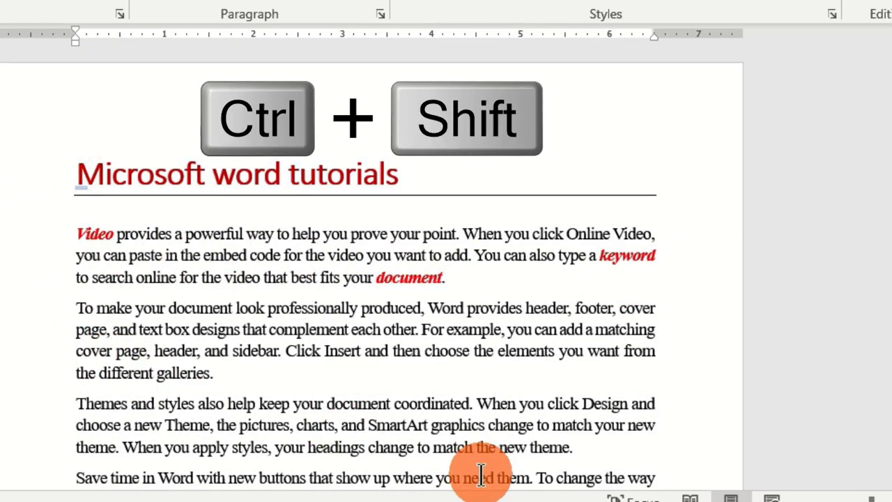
Step: Select everything from before the title to the end of the document, and deselect it with the cursor before the third paragraph
key("ctrl+shift+End")
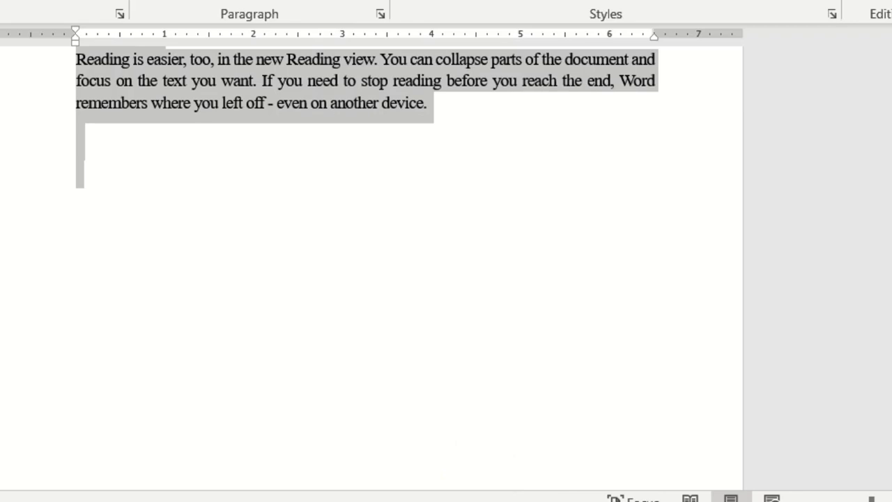
scroll(367, 268, "up", 6)
left_click(68, 306)
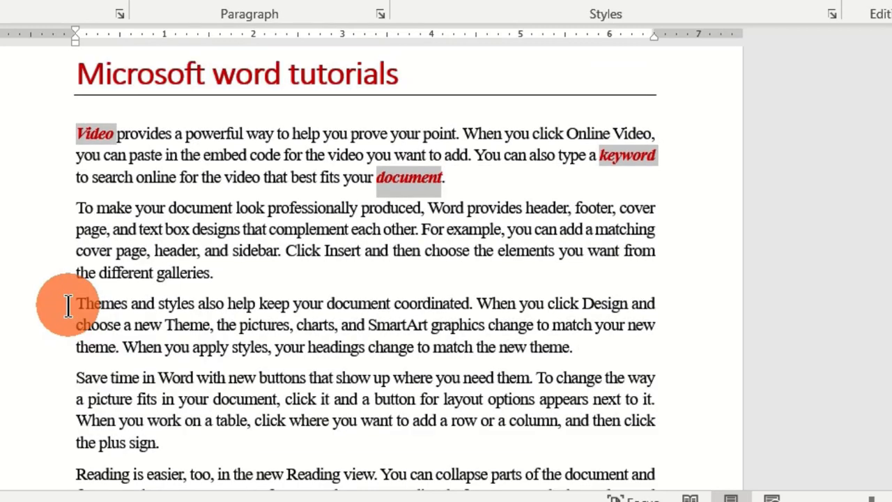
Step: Select from the start of the third paragraph ("Themes and styles") to the end of the document, check the selection, and deselect it
left_click(115, 426)
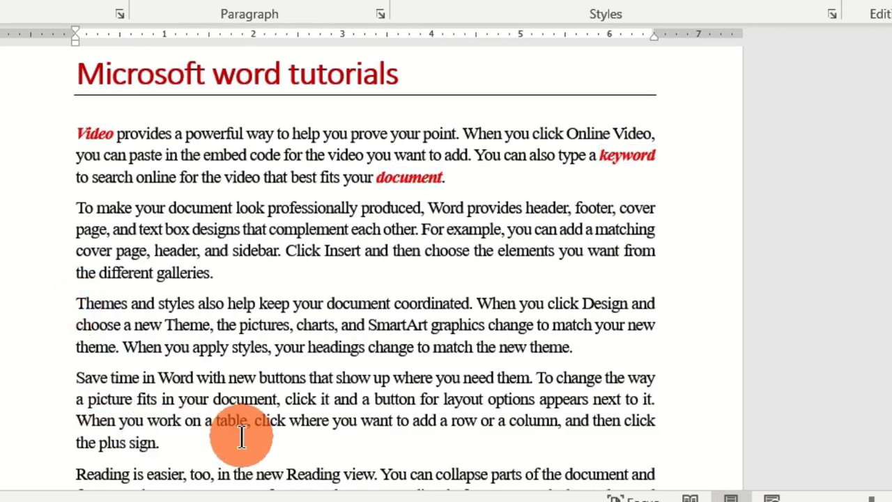
key("ctrl+shift+End")
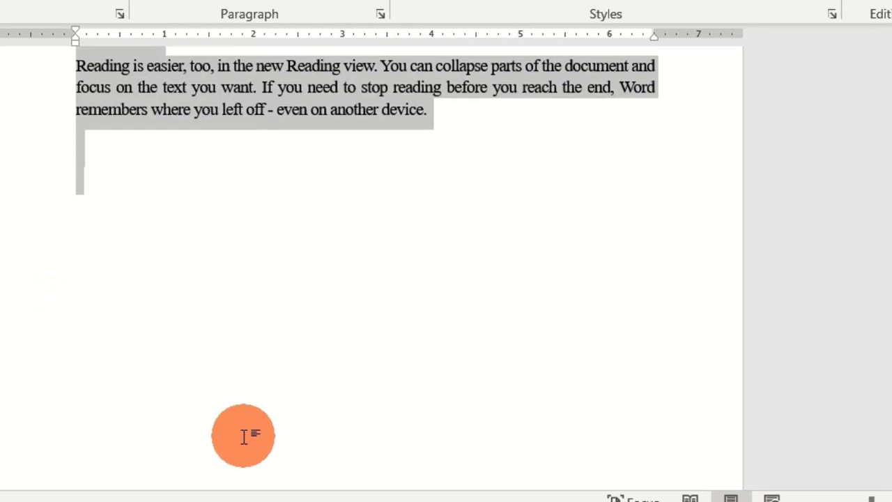
scroll(33, 278, "up", 5)
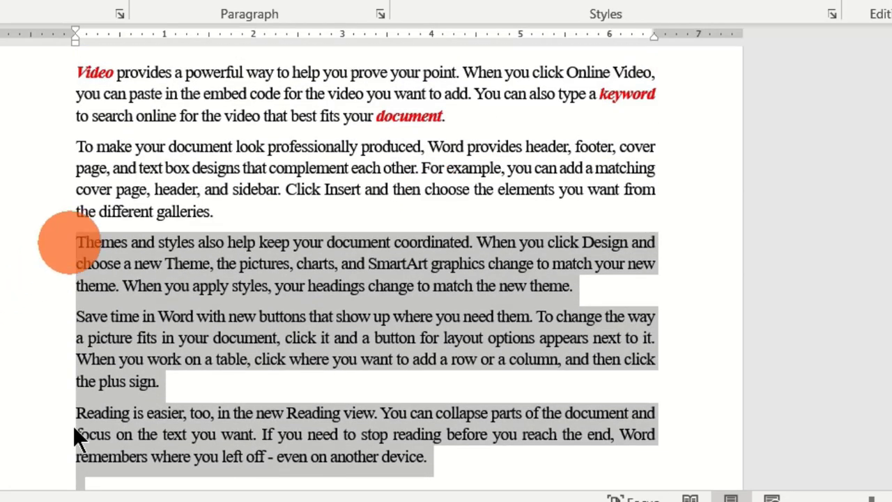
left_click(764, 259)
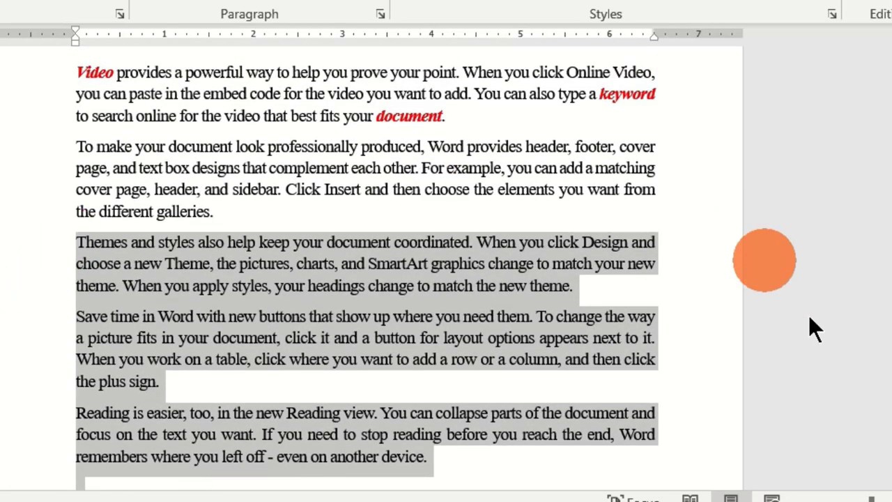
scroll(810, 329, "up", 3)
left_click(258, 456)
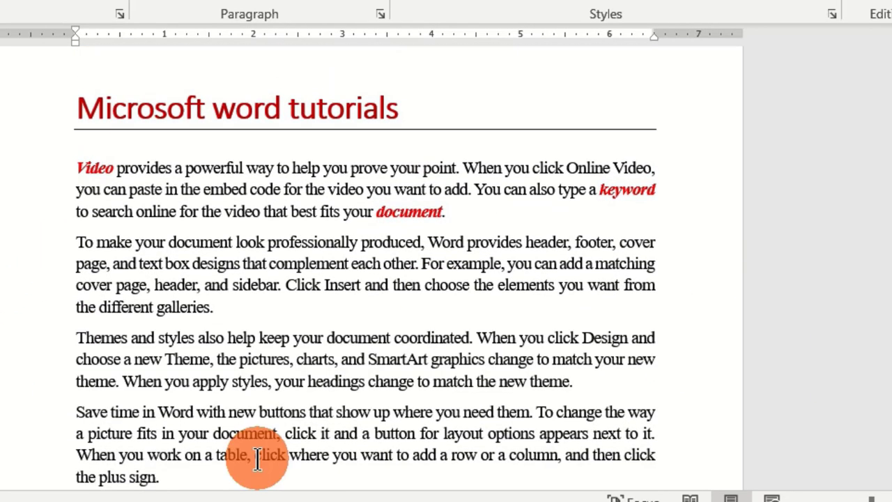
Step: Select from the end of the second paragraph ("the different galleries.") back to the beginning of the document, and deselect it
left_click(259, 306)
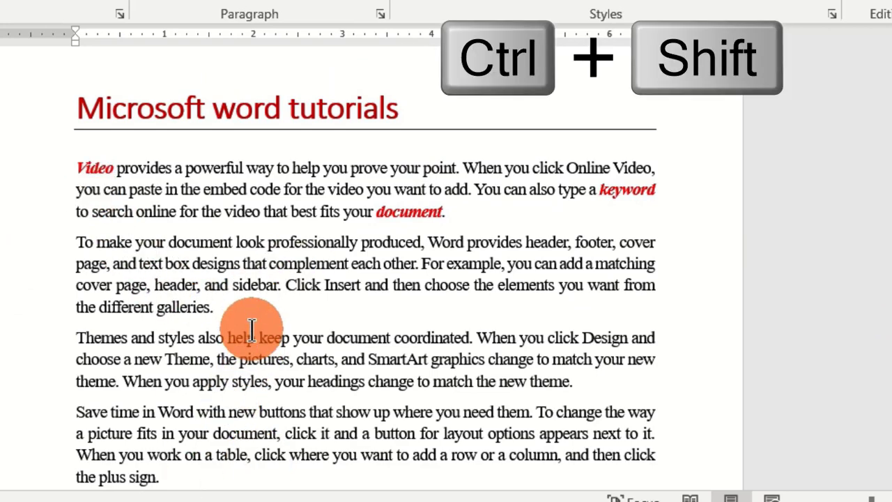
key("ctrl+shift+Home")
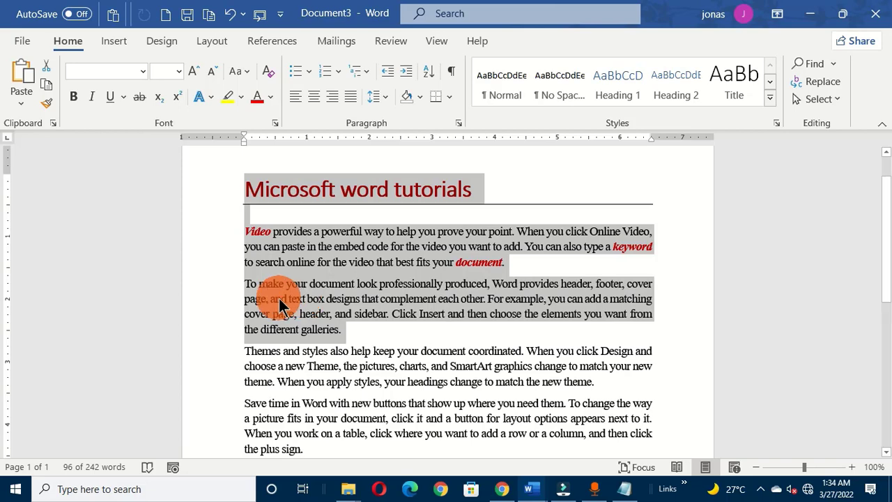
left_click(277, 423)
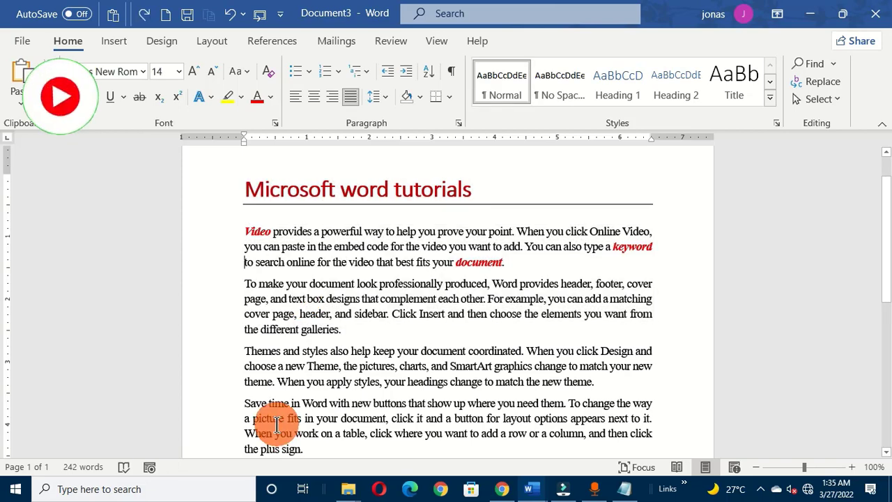